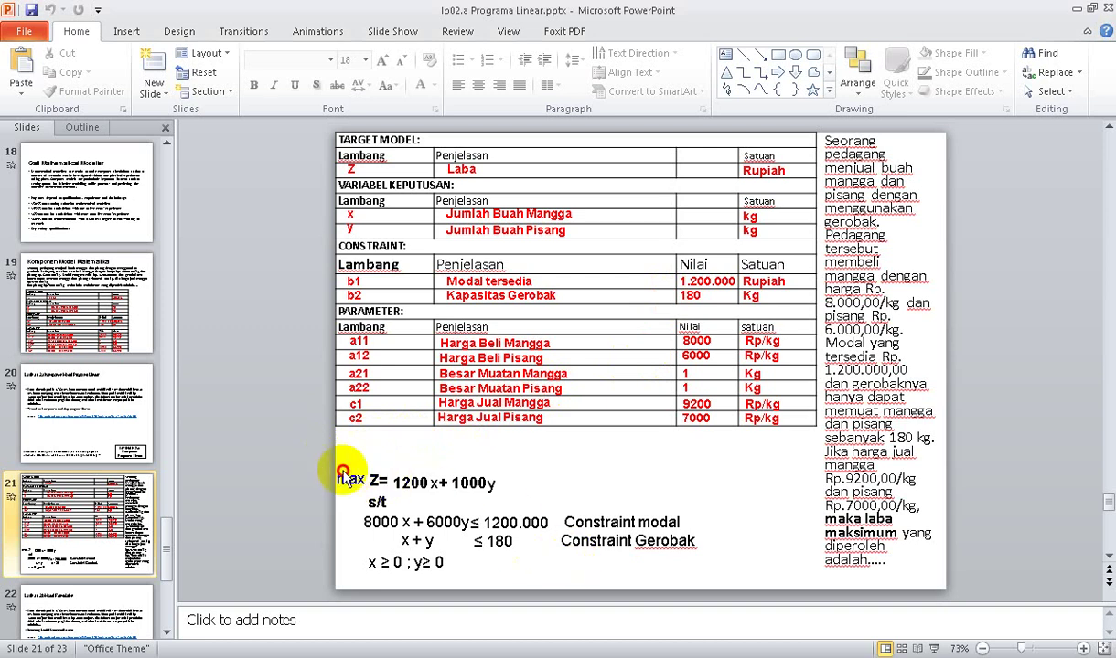
# Copy all the objective function and constraint text boxes below the table, and switch to the Excel workbook.
pyautogui.moveTo(322, 441)
pyautogui.mouseDown()
pyautogui.moveTo(715, 585)
pyautogui.moveTo(752, 584)
pyautogui.moveTo(741, 582)
pyautogui.mouseUp()
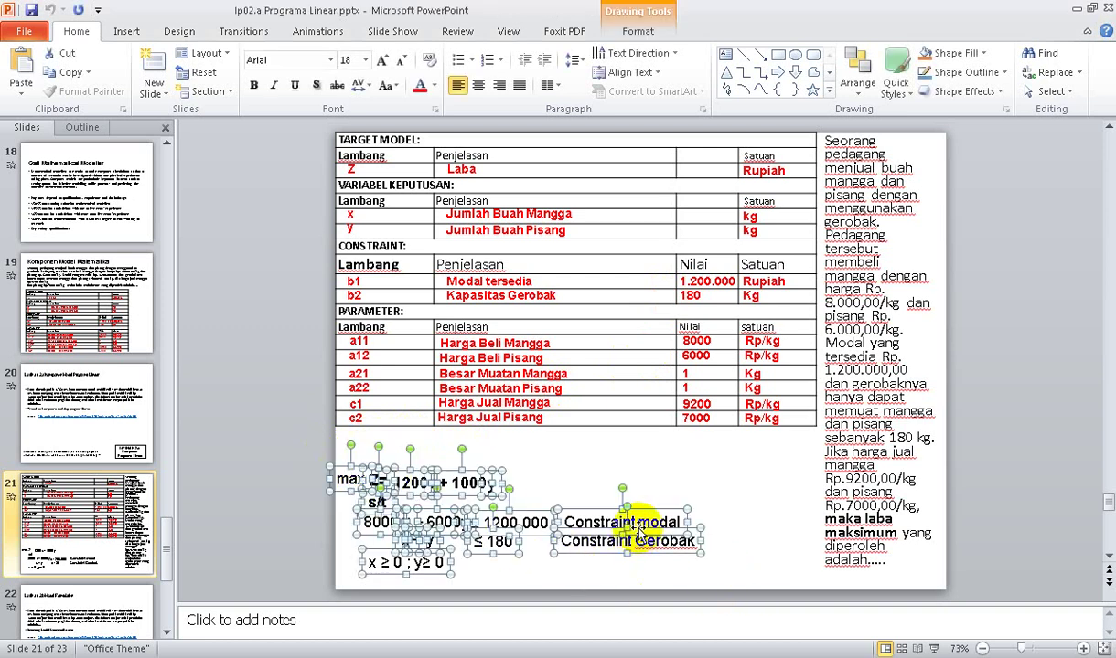
pyautogui.rightClick(640, 523)
pyautogui.click(678, 329)
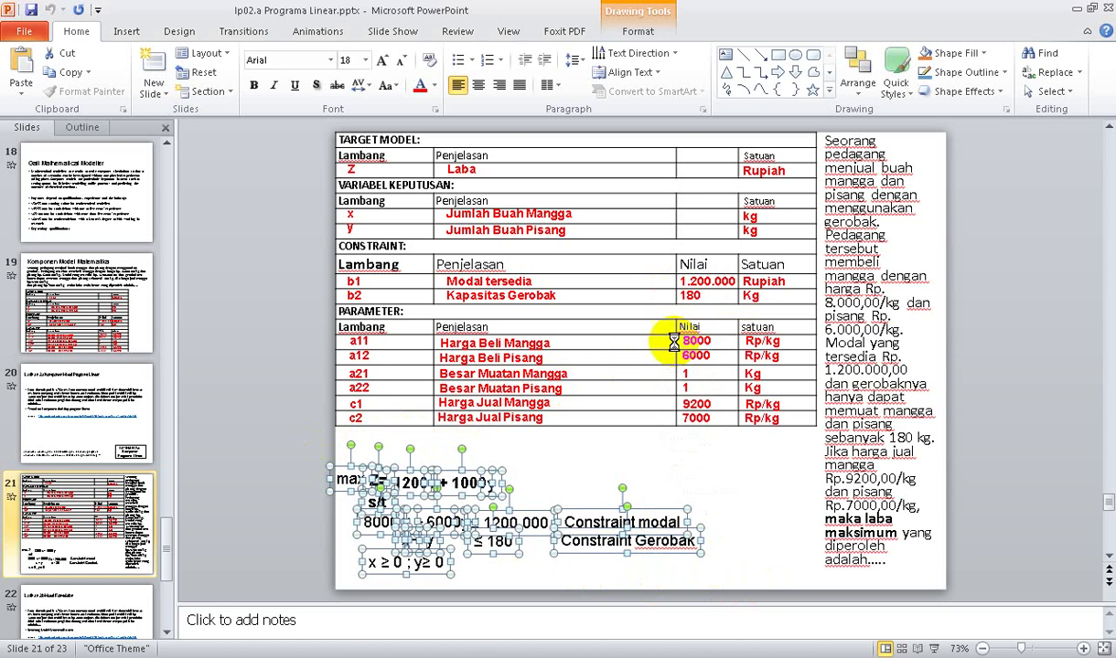
pyautogui.click(739, 341)
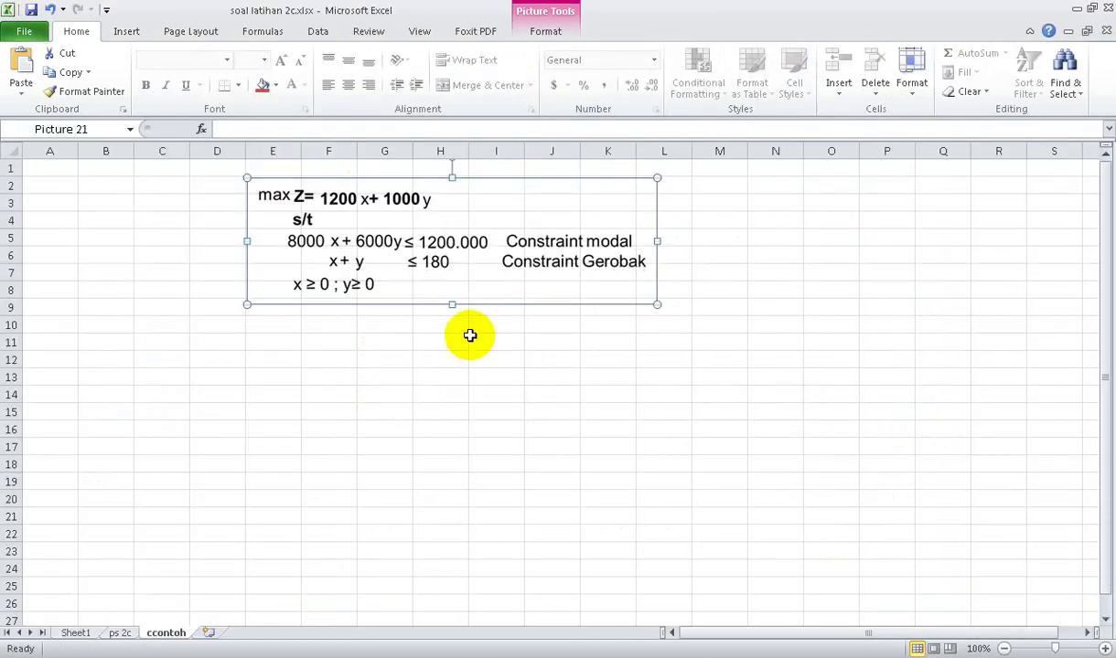
# Replace the existing formula picture with the copied formulas pasted as a picture, placed across about columns H to P from row 3.
pyautogui.press('Delete')
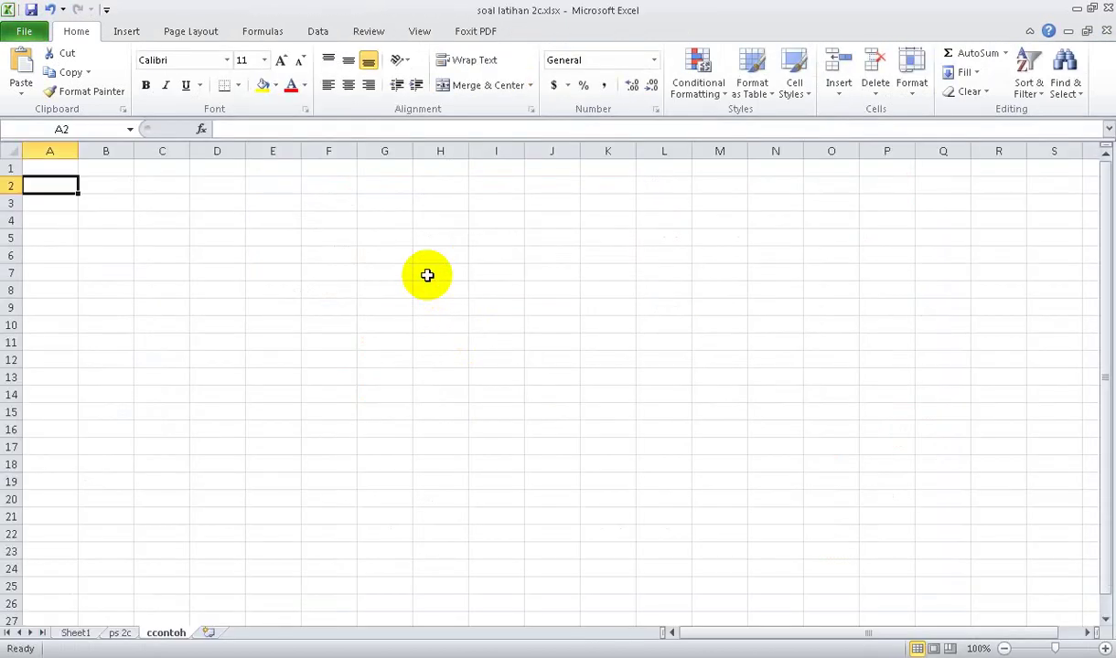
pyautogui.click(21, 89)
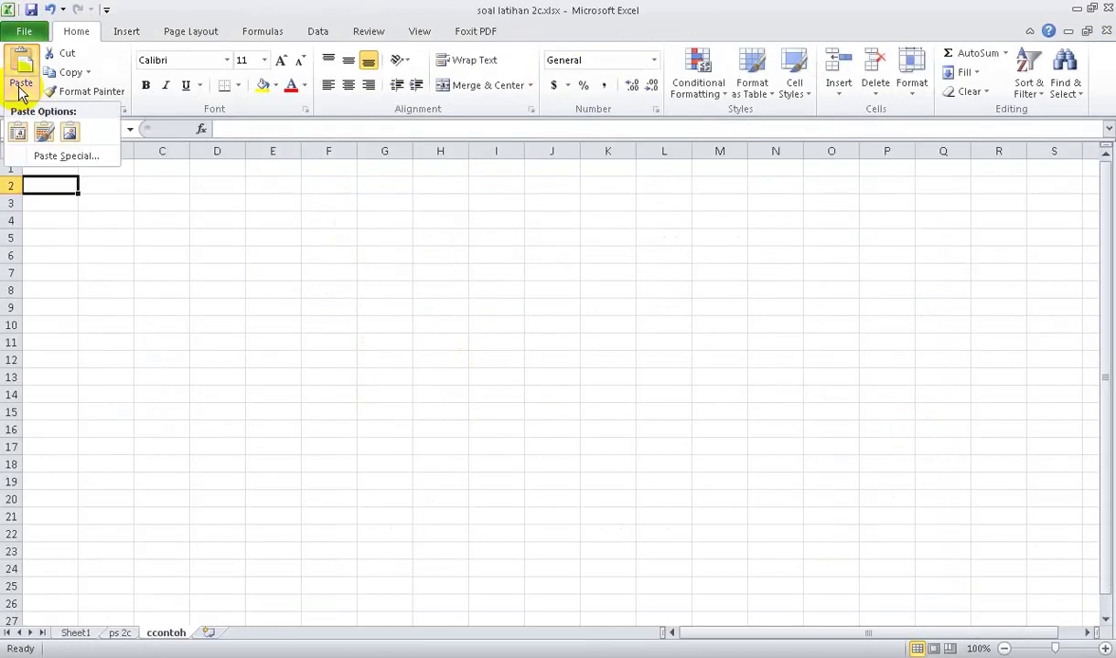
pyautogui.click(68, 134)
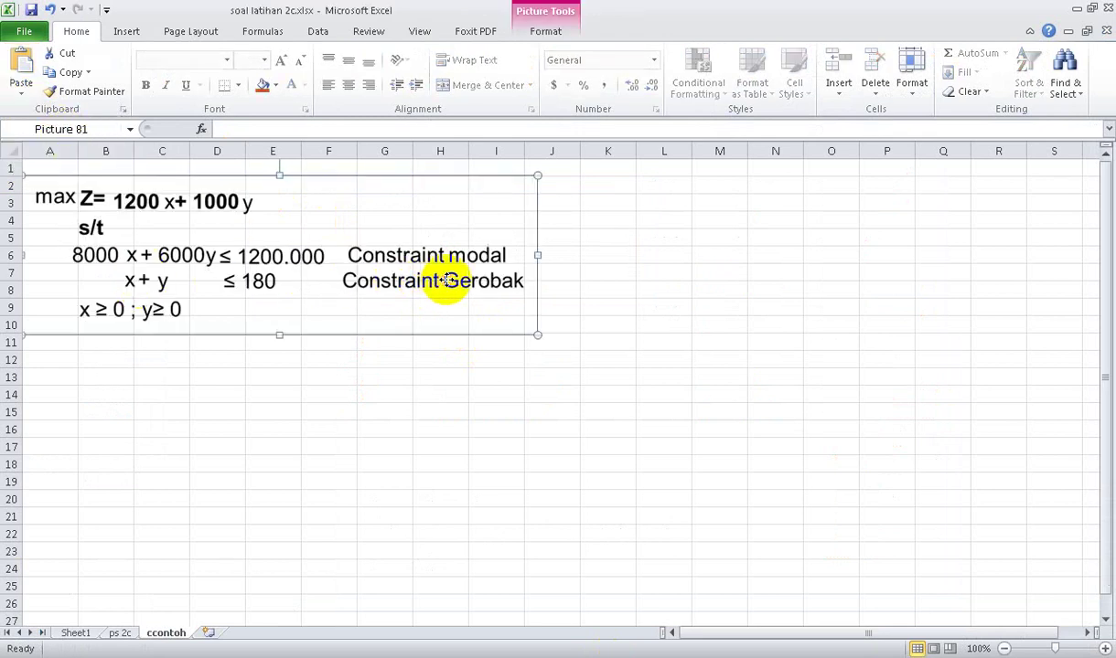
pyautogui.moveTo(449, 282); pyautogui.dragTo(548, 287)
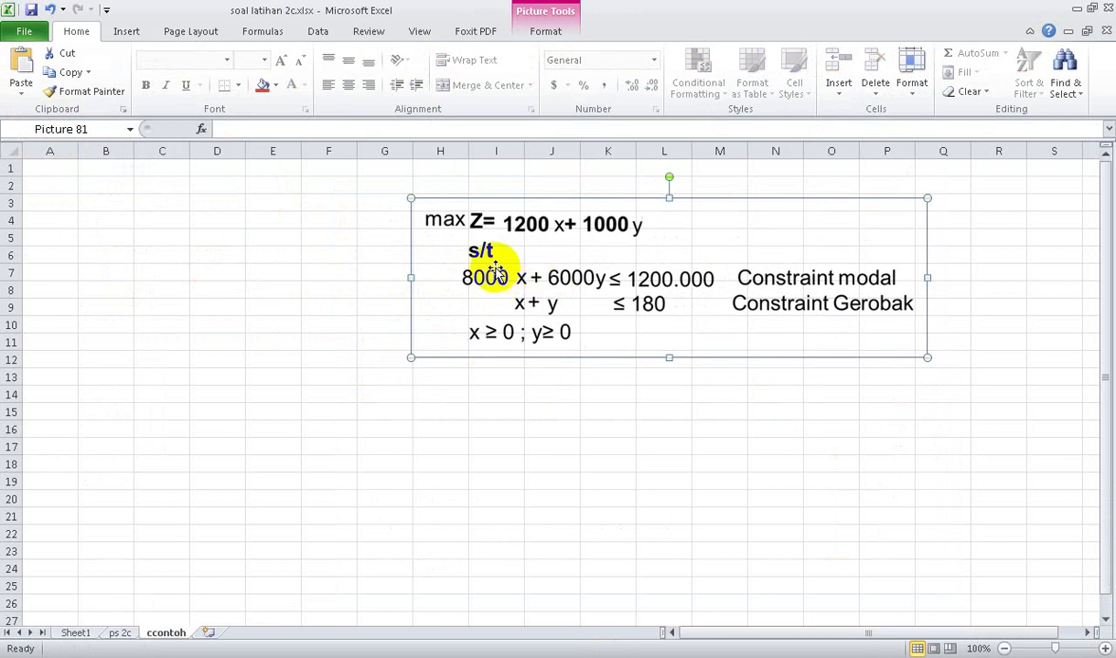
# Enter the objective function coefficients 1200 in B3 and 1000 in C3.
pyautogui.click(52, 202)
pyautogui.click(104, 203)
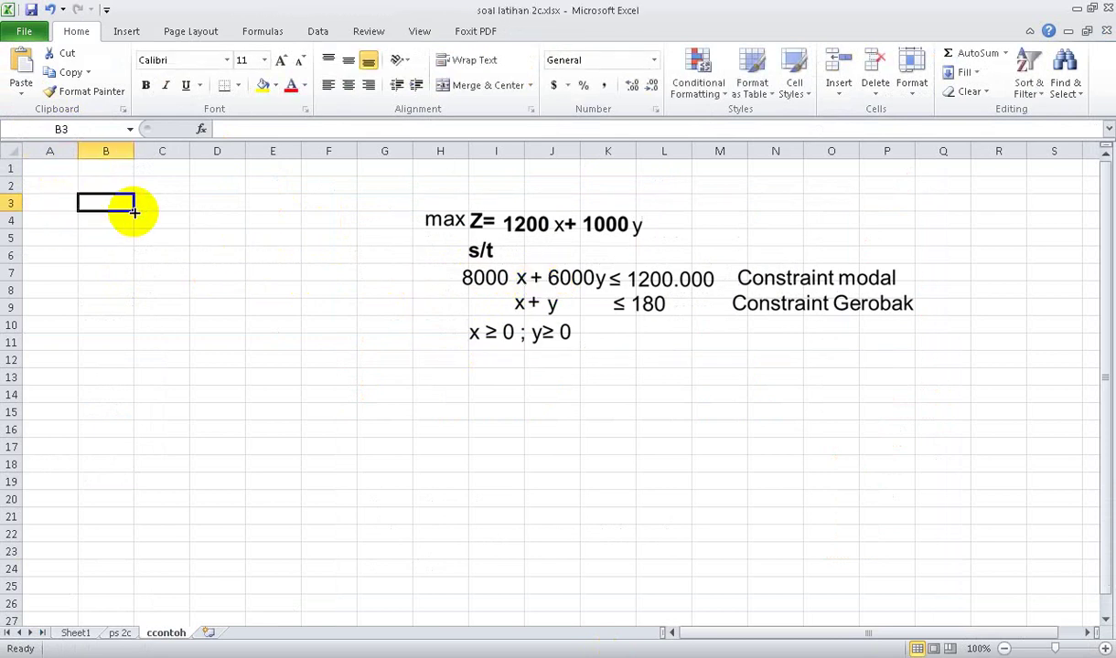
pyautogui.write('12')
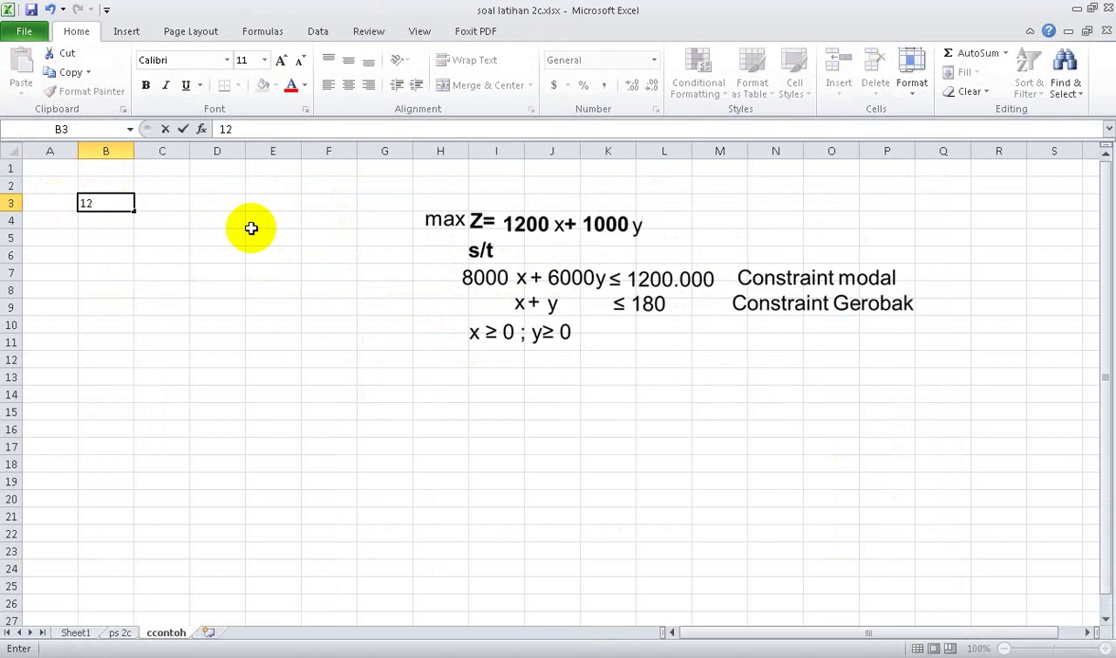
pyautogui.write('00')
pyautogui.press('Tab')
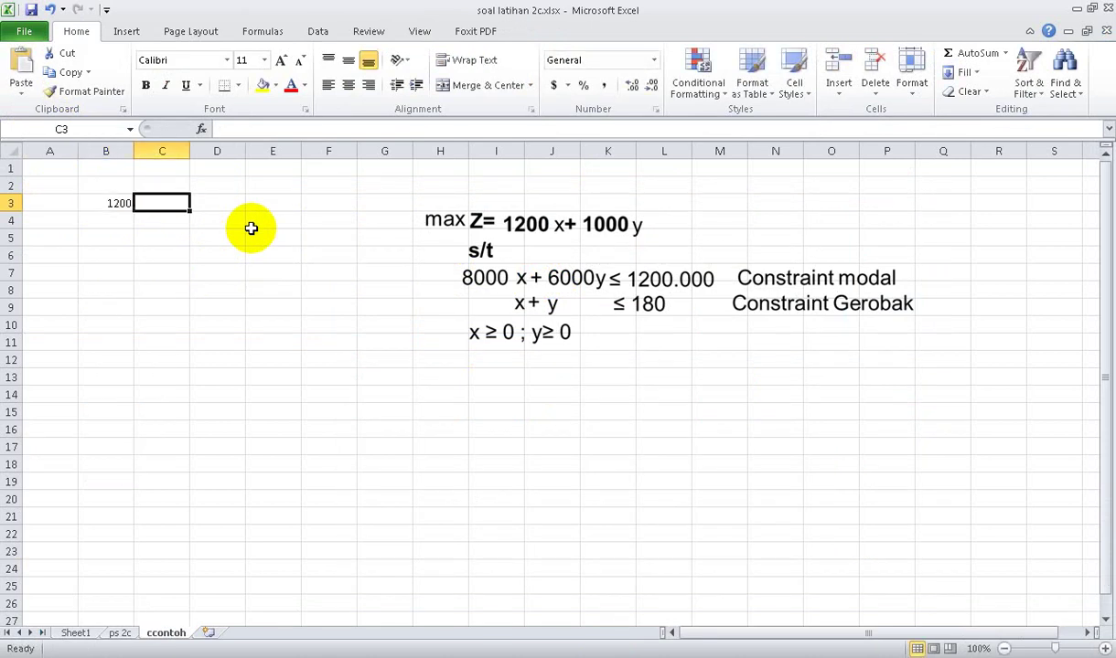
pyautogui.write('100')
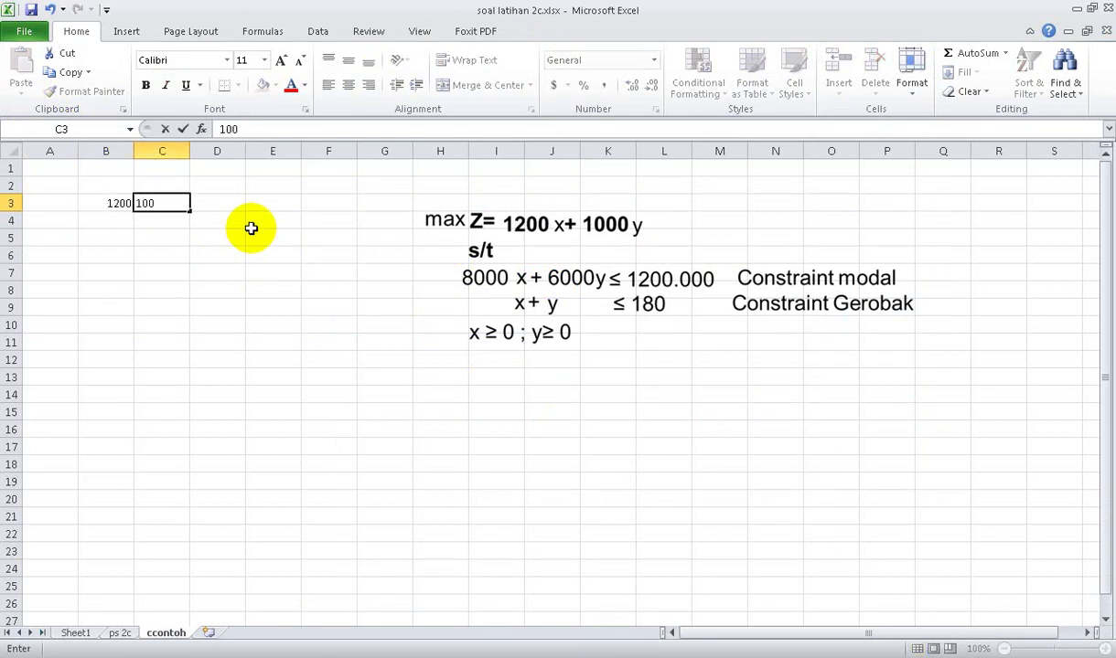
pyautogui.press('Return')
# Enter the capital constraint coefficients 8000 in B6 and 6000 in C6.
pyautogui.press('Down')
pyautogui.press('Down')
pyautogui.press('Left')
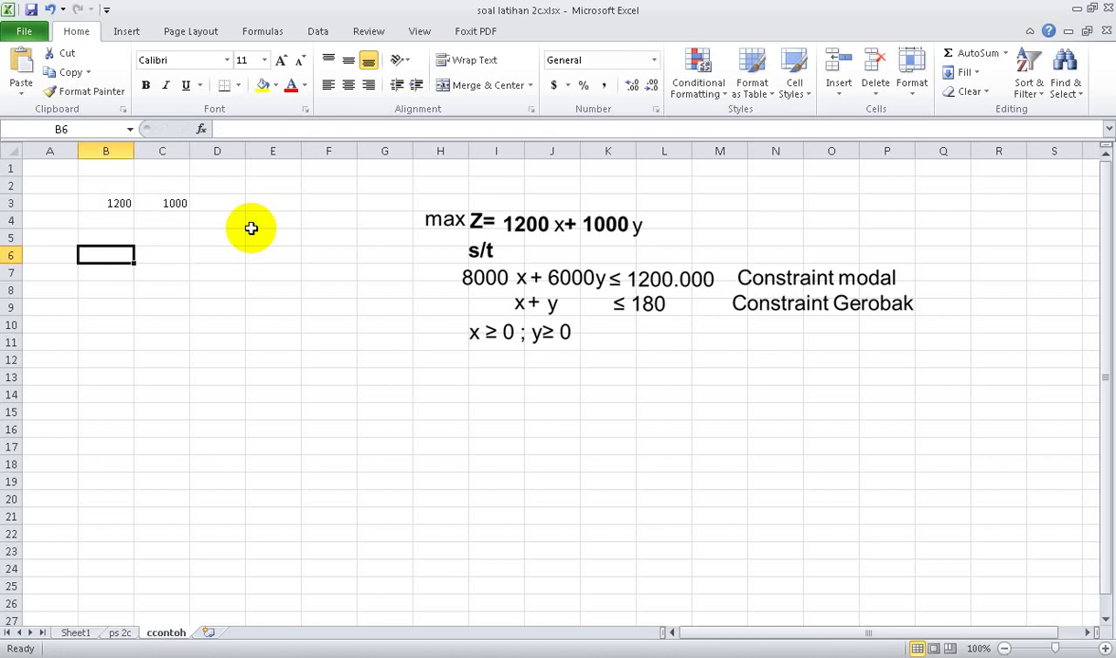
pyautogui.write('8000')
pyautogui.press('Right')
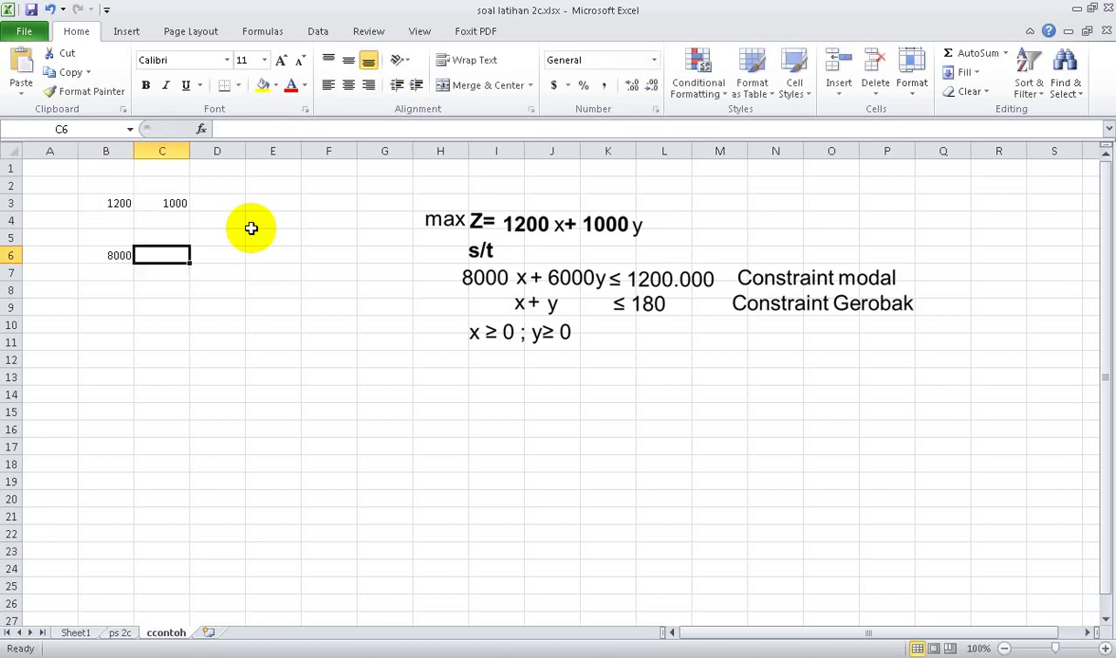
pyautogui.write('6')
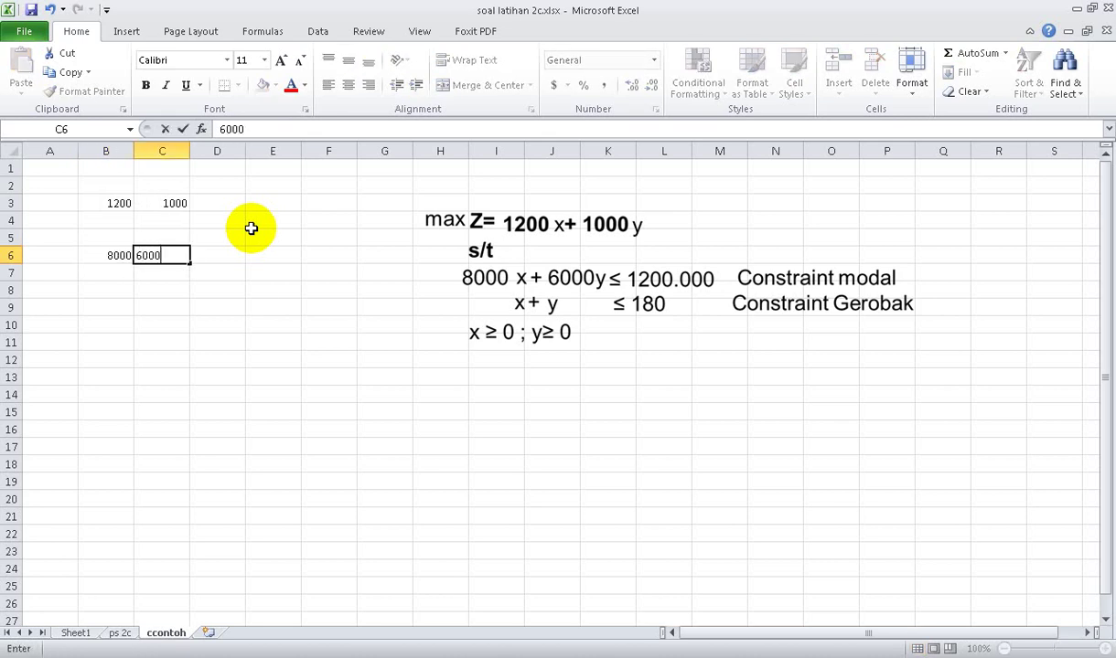
pyautogui.write('000')
pyautogui.press('Return')
# Enter the cart capacity constraint coefficients, 1 in B7 and 1 in C7.
pyautogui.press('Left')
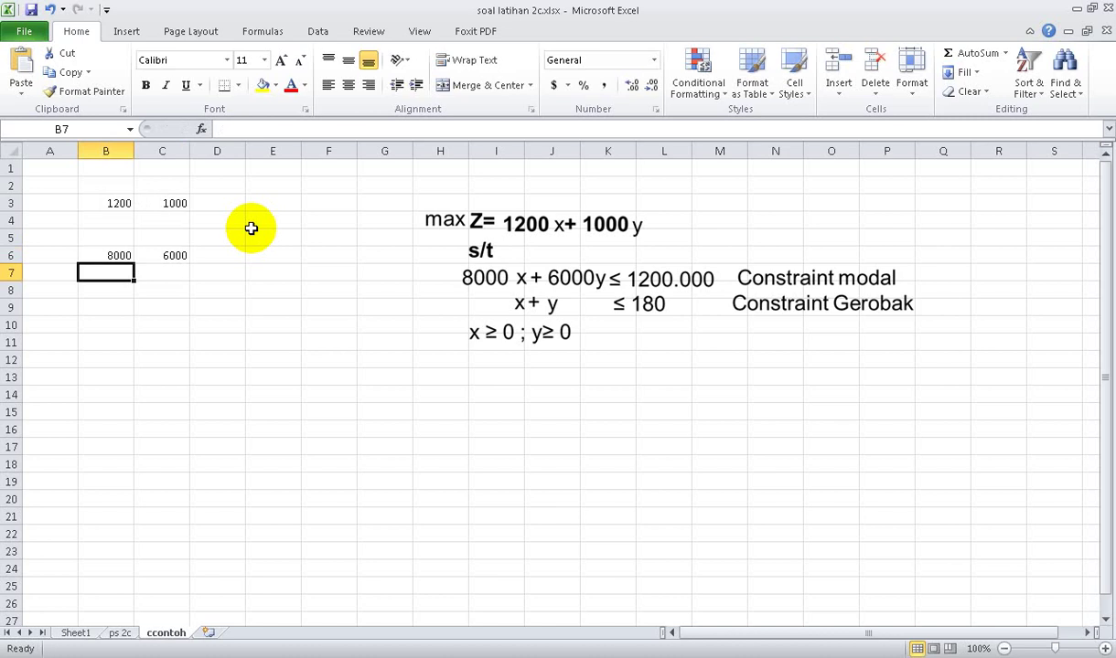
pyautogui.write('1')
pyautogui.press('Right')
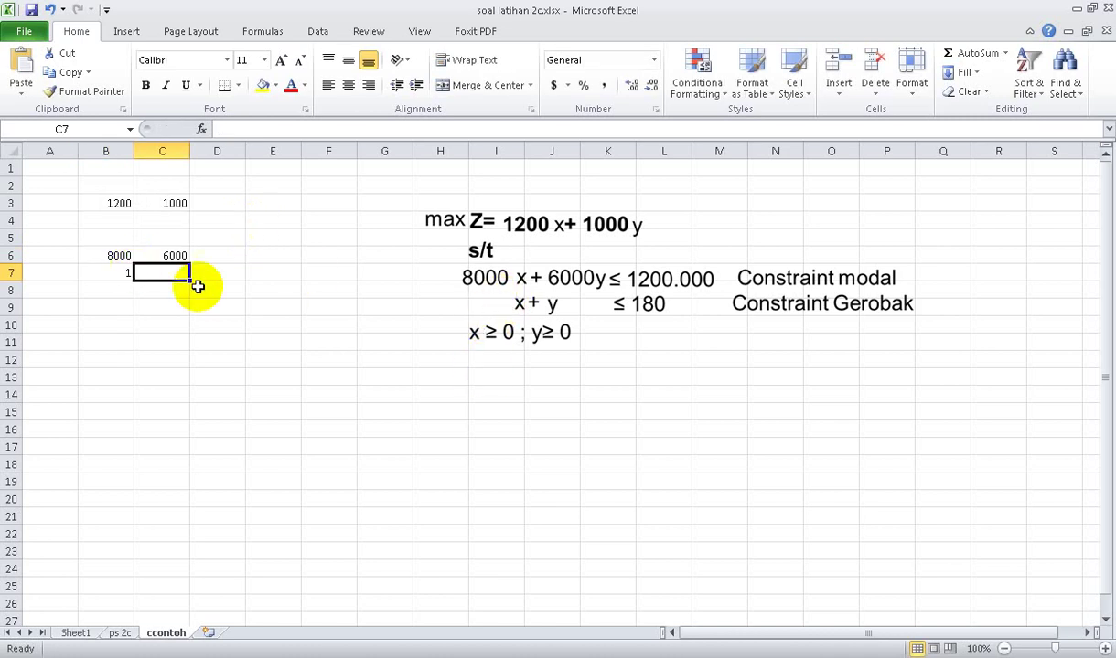
pyautogui.write('1')
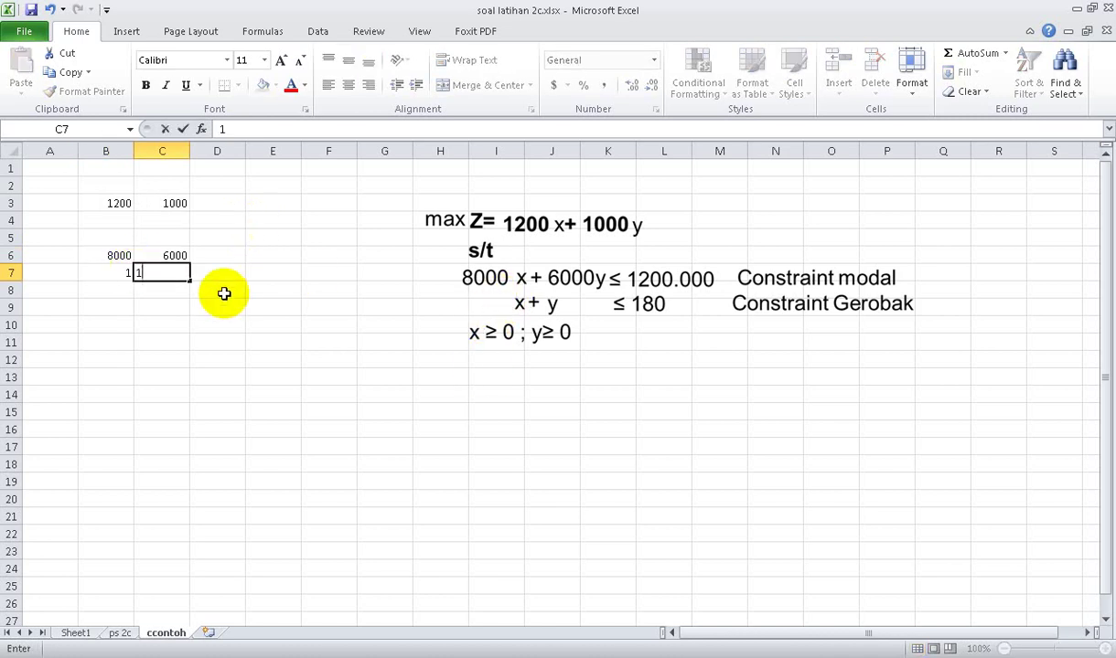
# Enter the constraint limits 1200000 in E6 and 180 in E7.
pyautogui.press('Up')
pyautogui.press('Right')
pyautogui.press('Right')
pyautogui.press('Right')
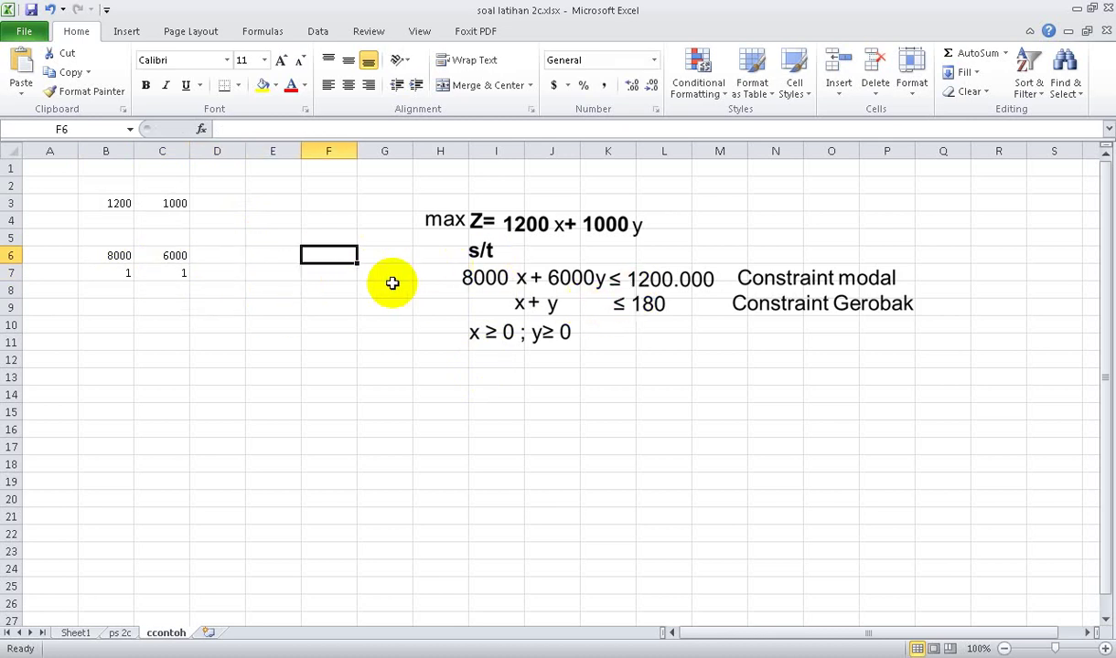
pyautogui.press('Left')
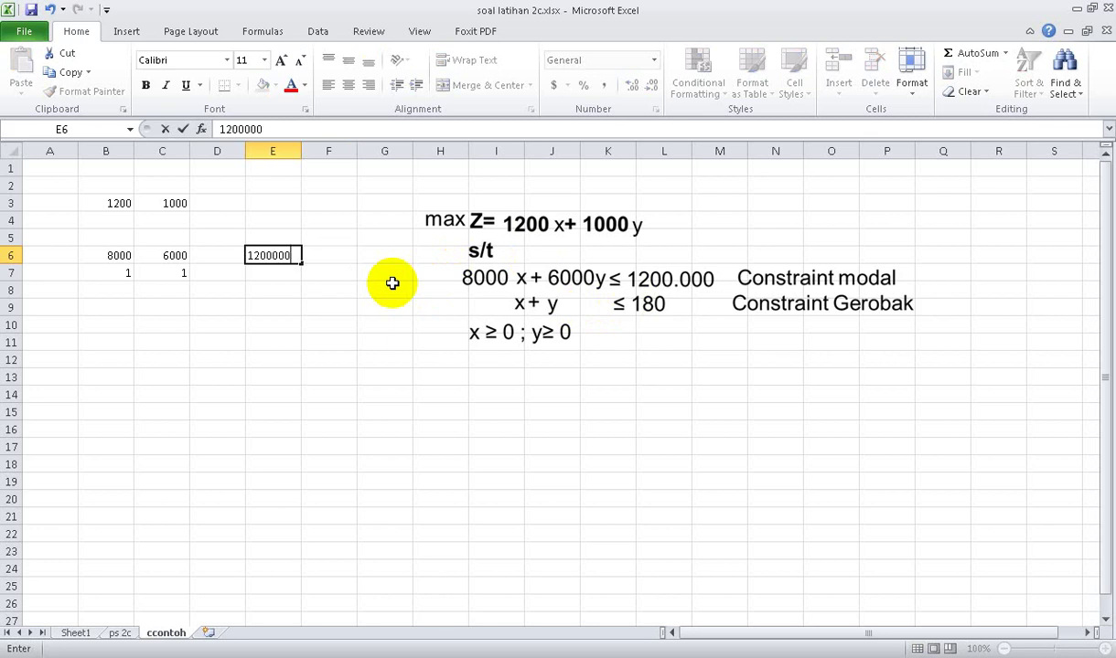
pyautogui.press('Return')
pyautogui.write('180')
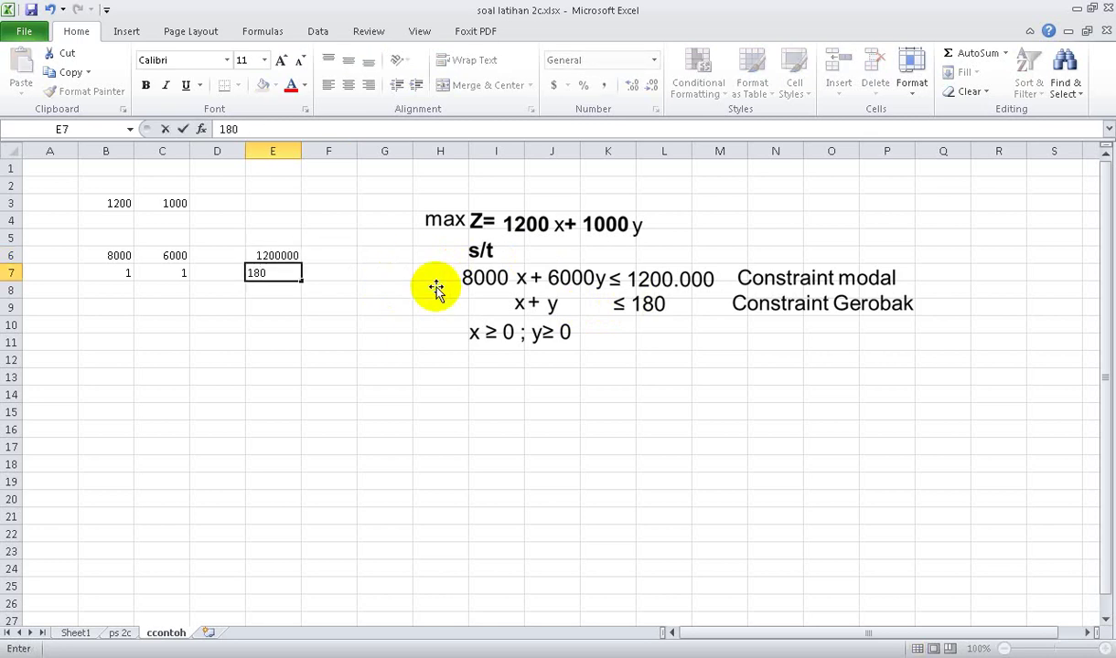
pyautogui.click(327, 289)
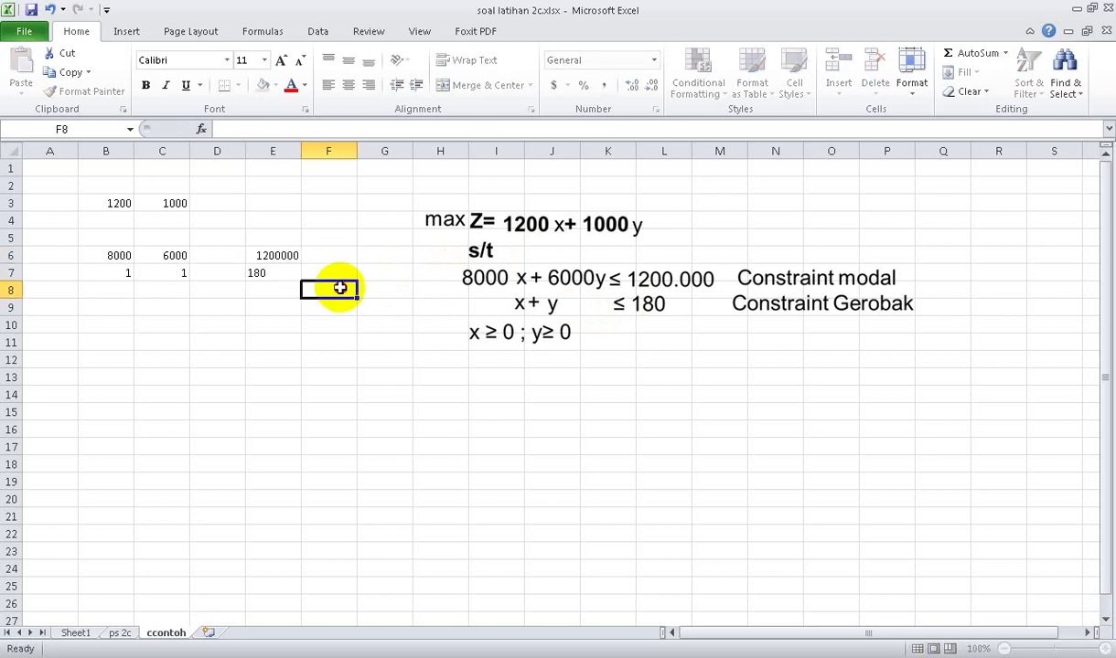
pyautogui.click(285, 254)
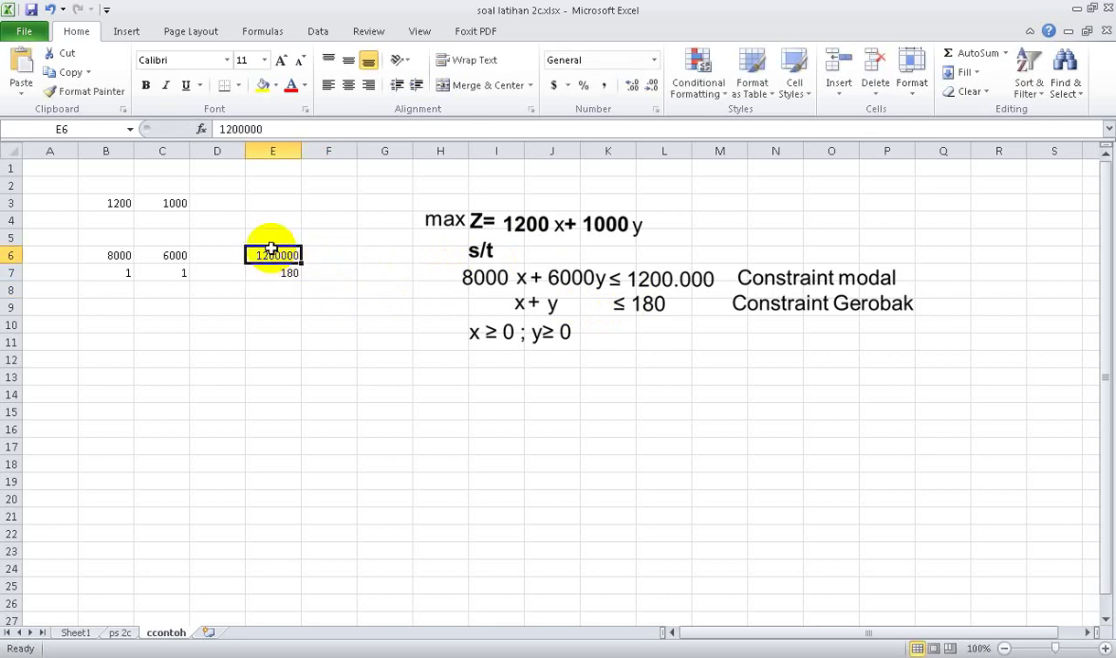
# Label the decision variables x in B1 and y in C1.
pyautogui.click(115, 164)
pyautogui.write('x')
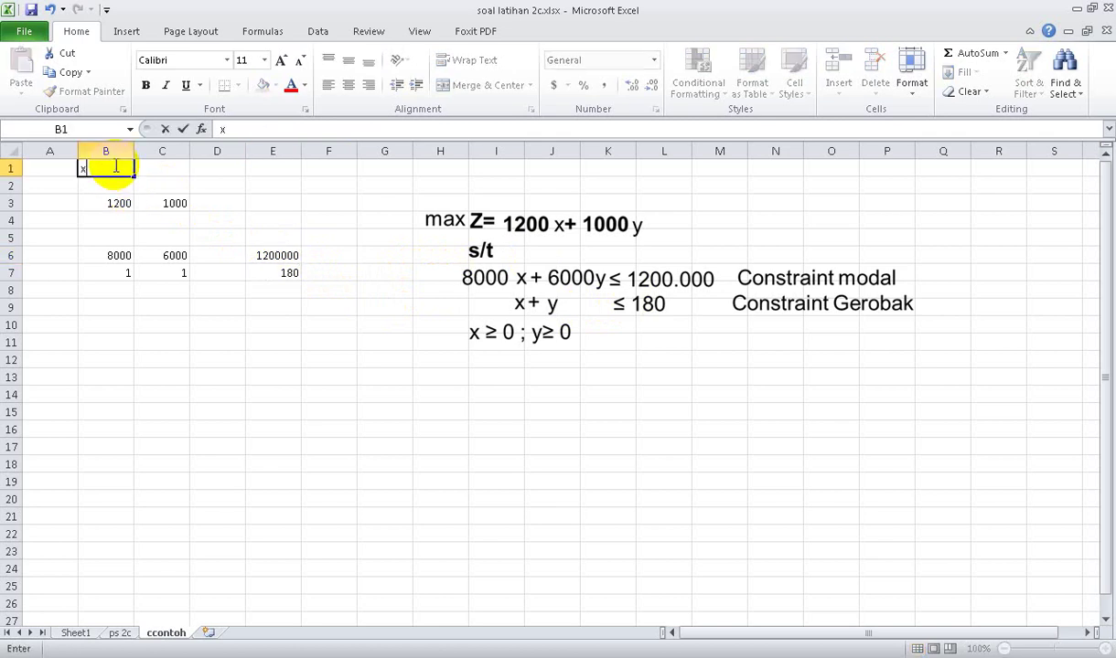
pyautogui.press('Tab')
pyautogui.write('y')
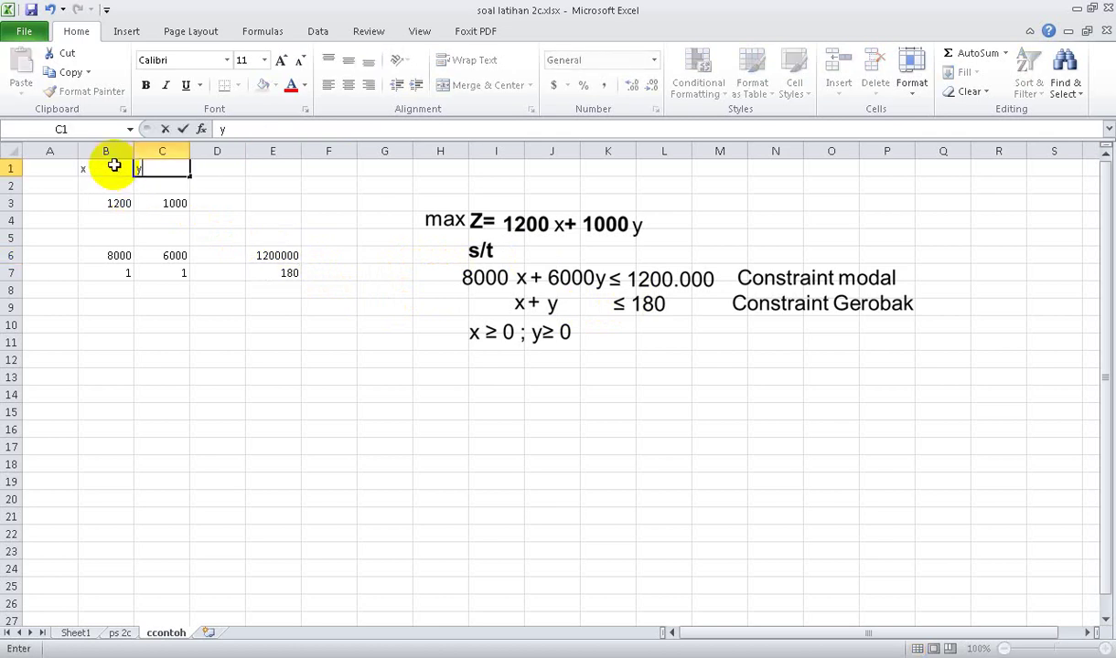
pyautogui.press('Return')
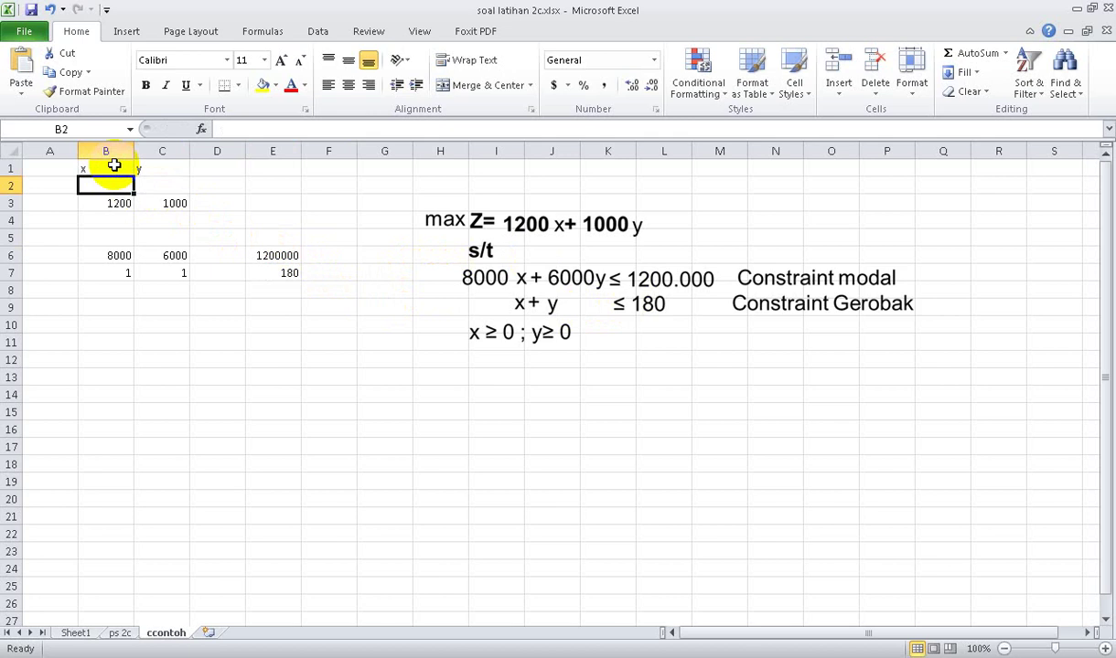
# Enter 1 as the starting value of both decision variables in B2 and C2.
pyautogui.write('1')
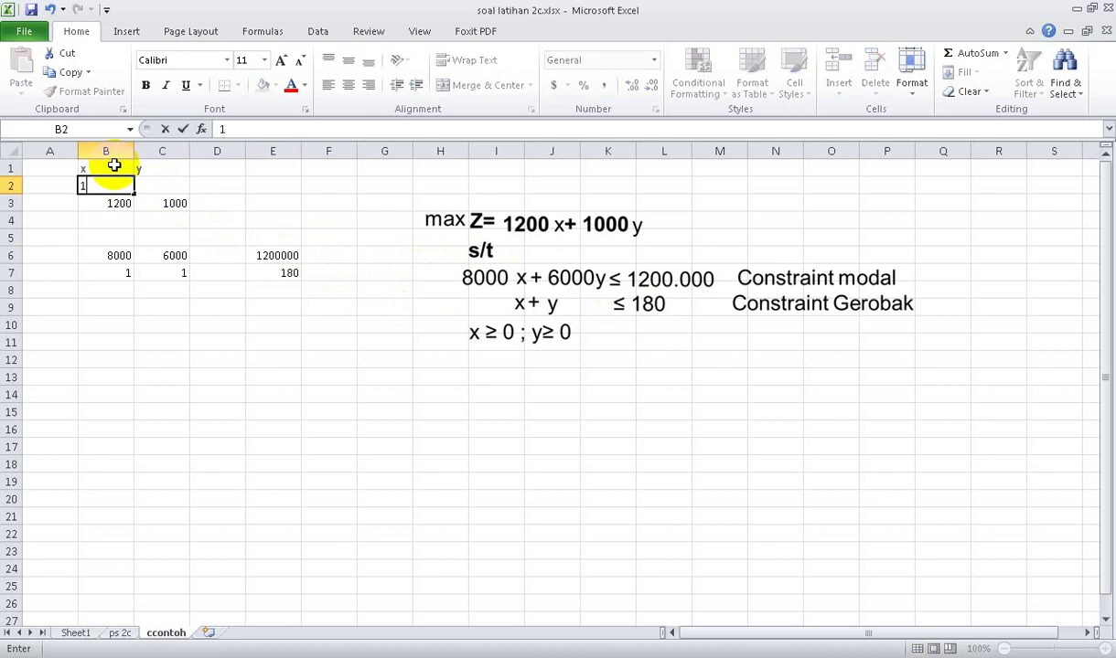
pyautogui.press('Tab')
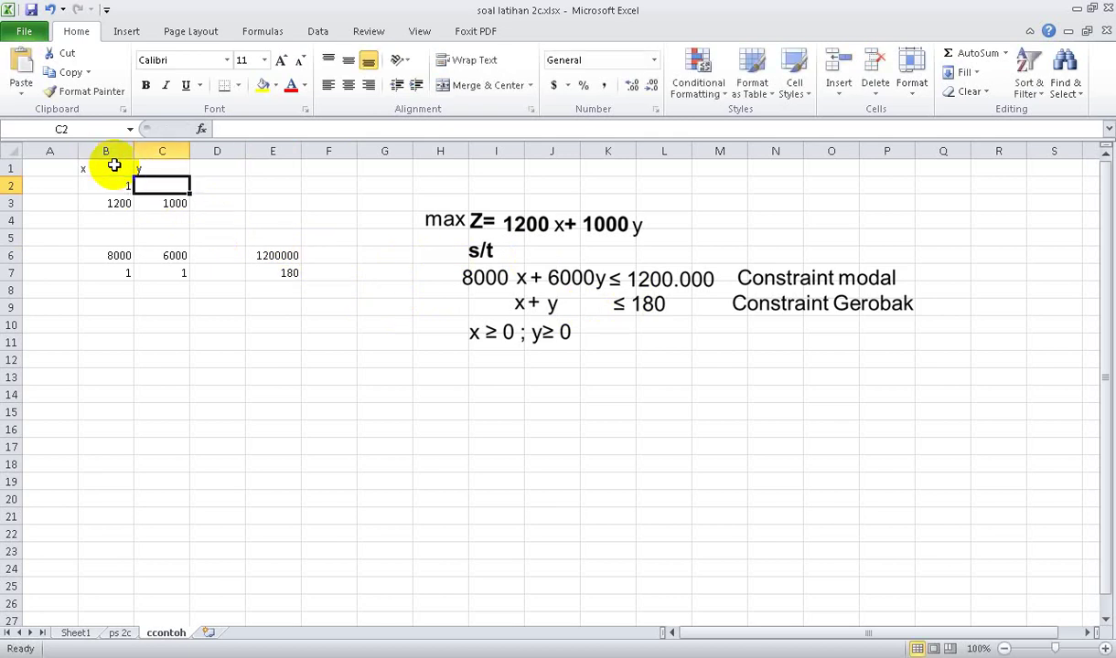
pyautogui.write('1')
pyautogui.press('Return')
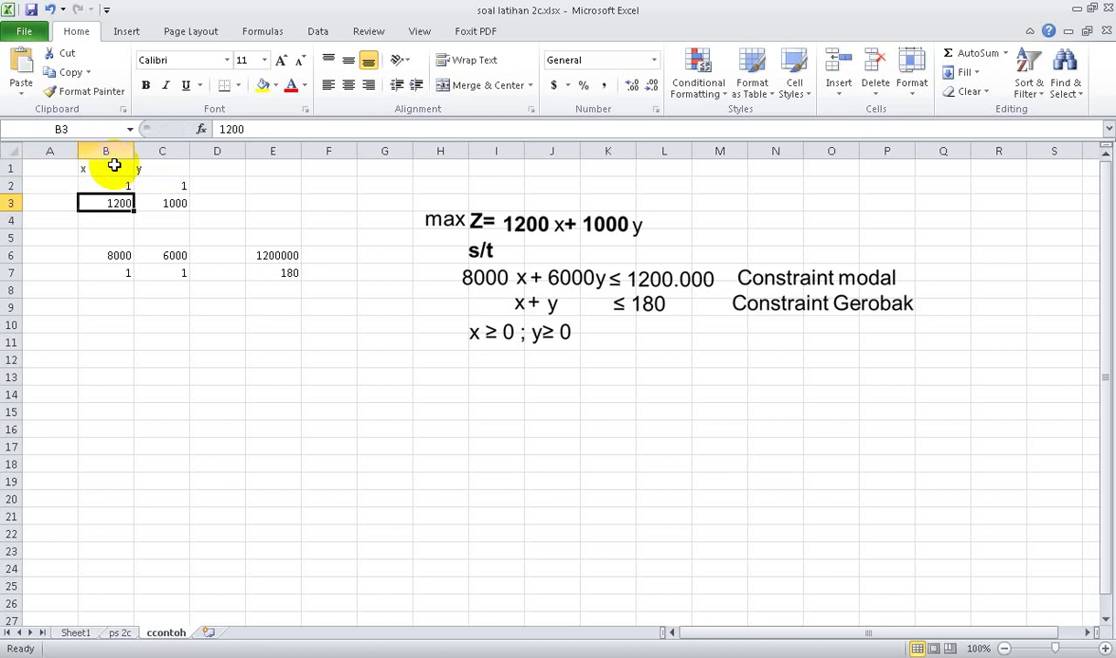
# Enter the objective label z in cell E3.
pyautogui.press('Right')
pyautogui.press('Right')
pyautogui.press('Up')
pyautogui.press('Up')
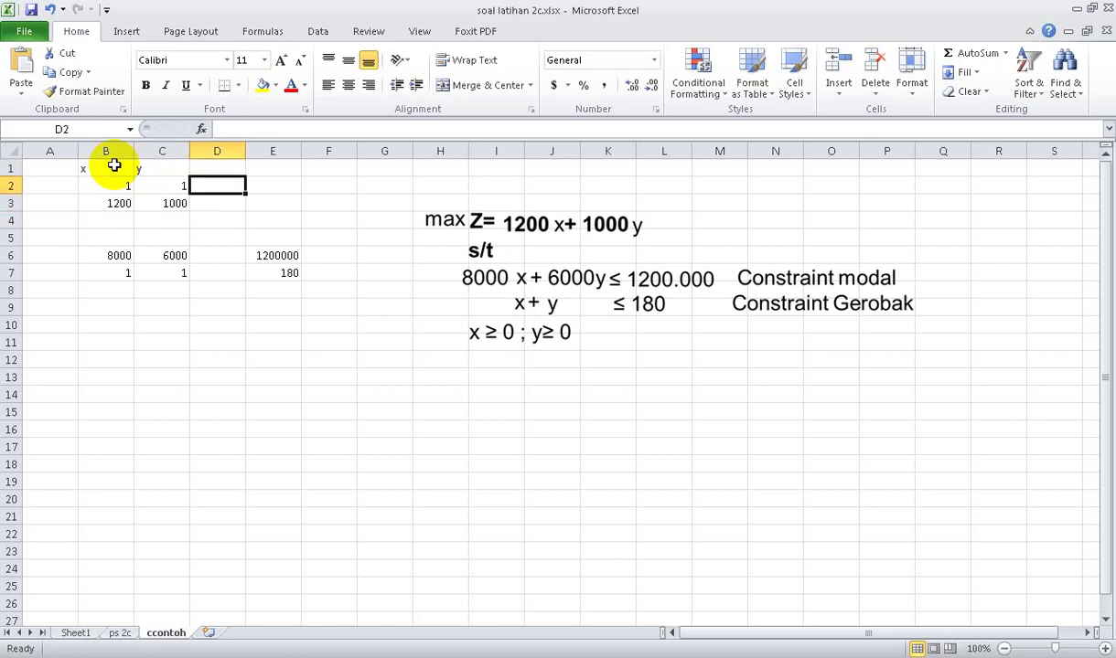
pyautogui.press('Right')
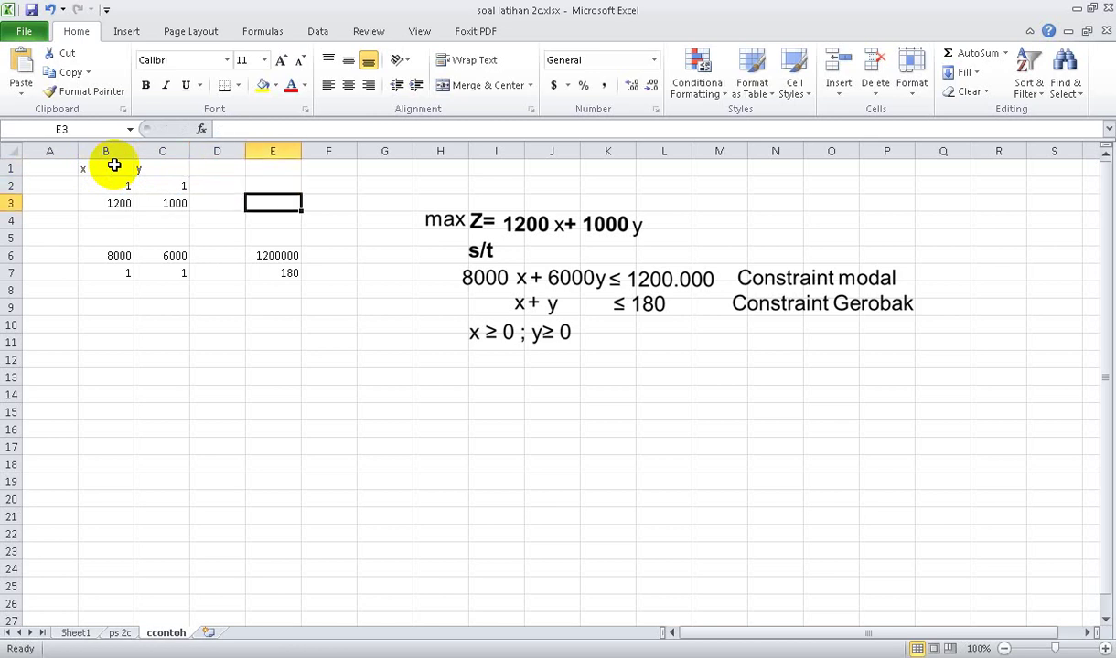
pyautogui.click(220, 197)
pyautogui.click(228, 188)
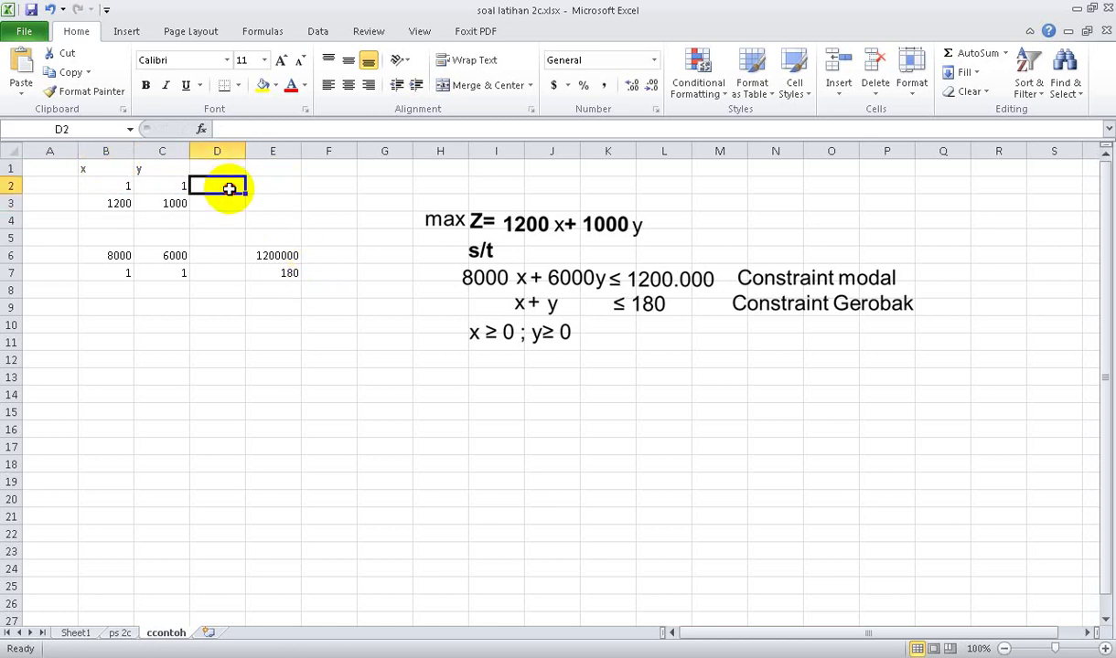
pyautogui.click(259, 210)
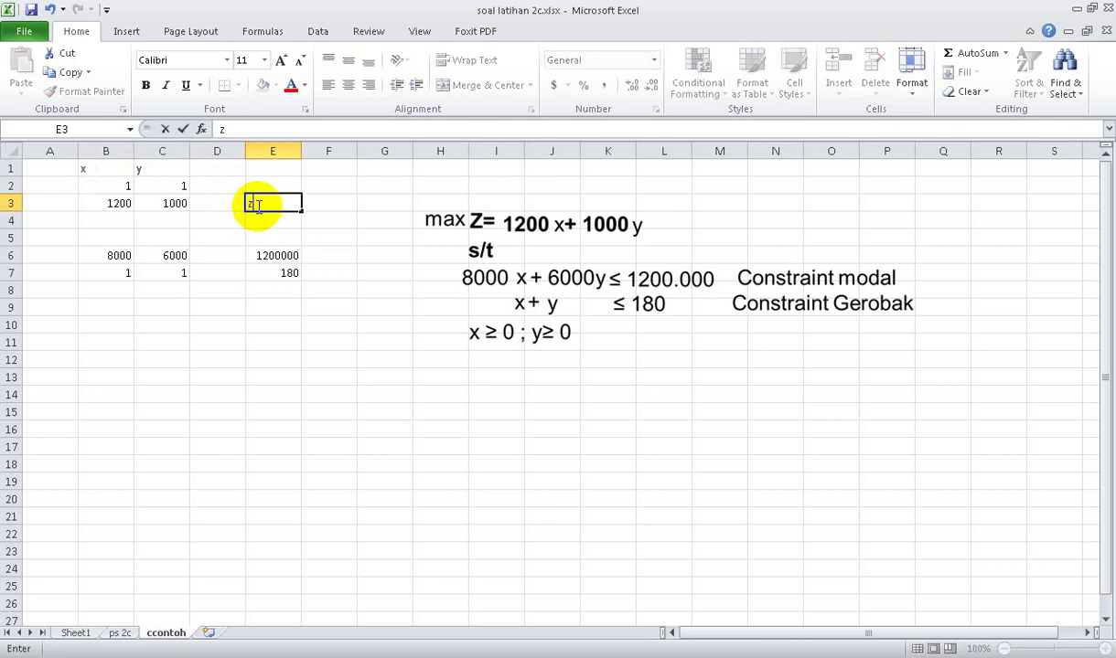
pyautogui.press('Tab')
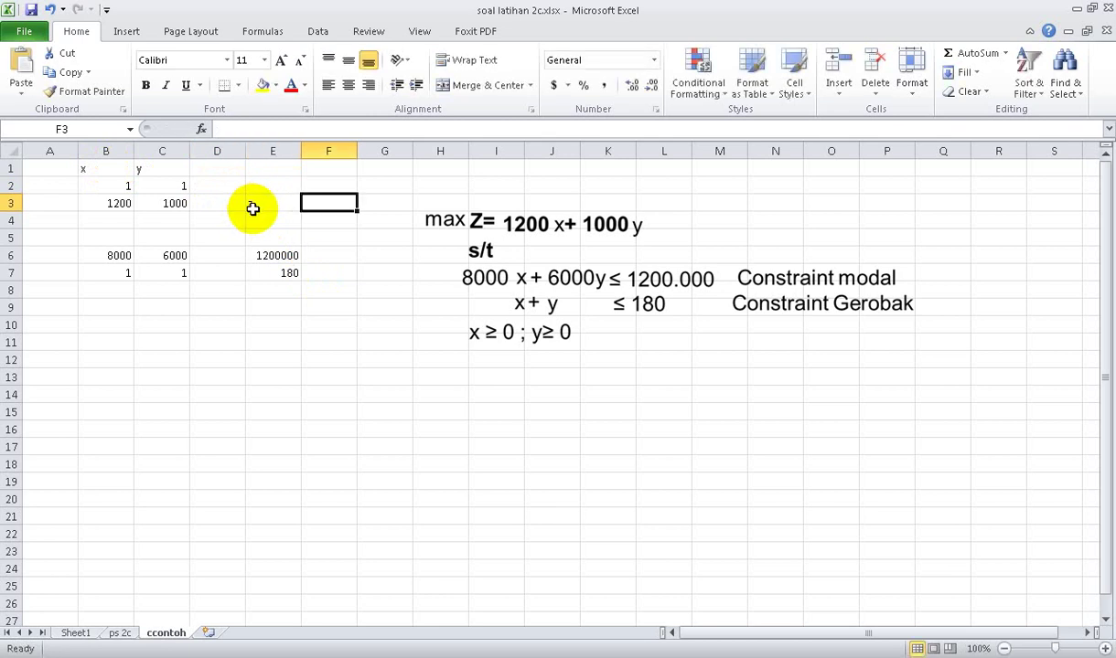
# Apply all borders to cells E3:F3.
pyautogui.moveTo(252, 209); pyautogui.dragTo(344, 202)
pyautogui.click(242, 86)
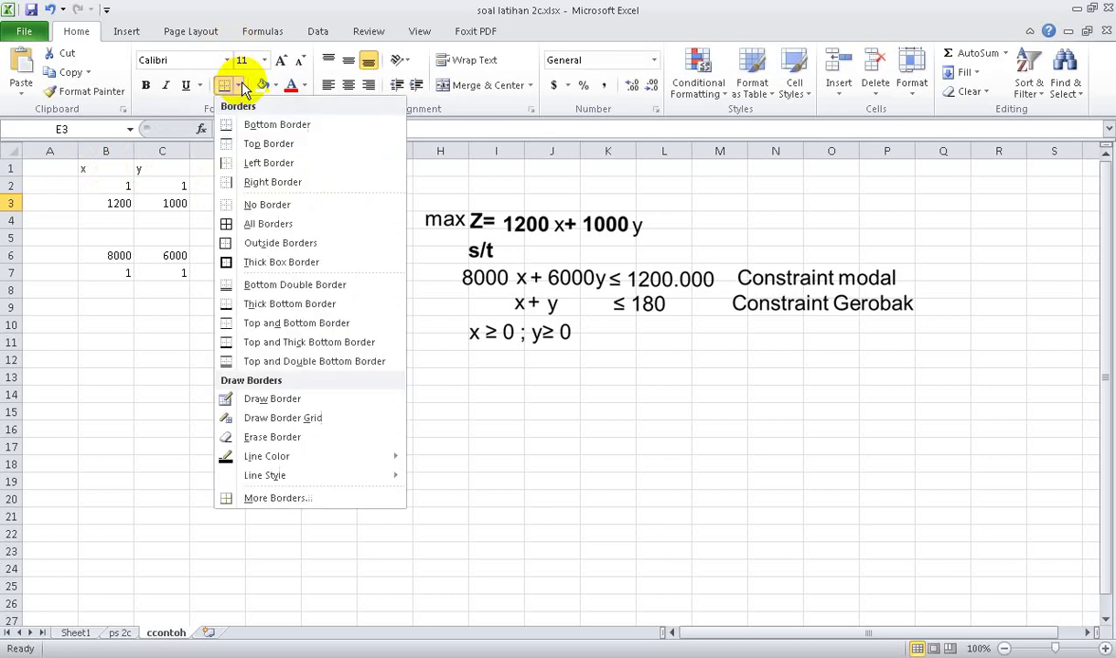
pyautogui.click(237, 224)
pyautogui.click(290, 236)
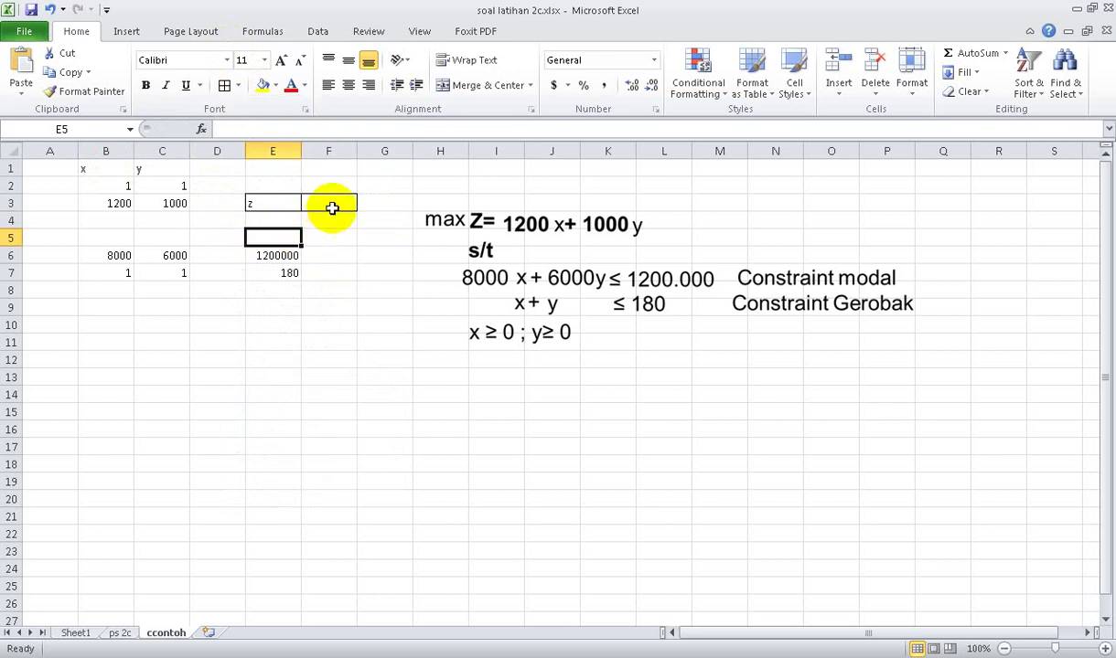
# Apply all borders to the decision variable cells B1:C2.
pyautogui.click(333, 203)
pyautogui.moveTo(527, 225); pyautogui.dragTo(552, 225)
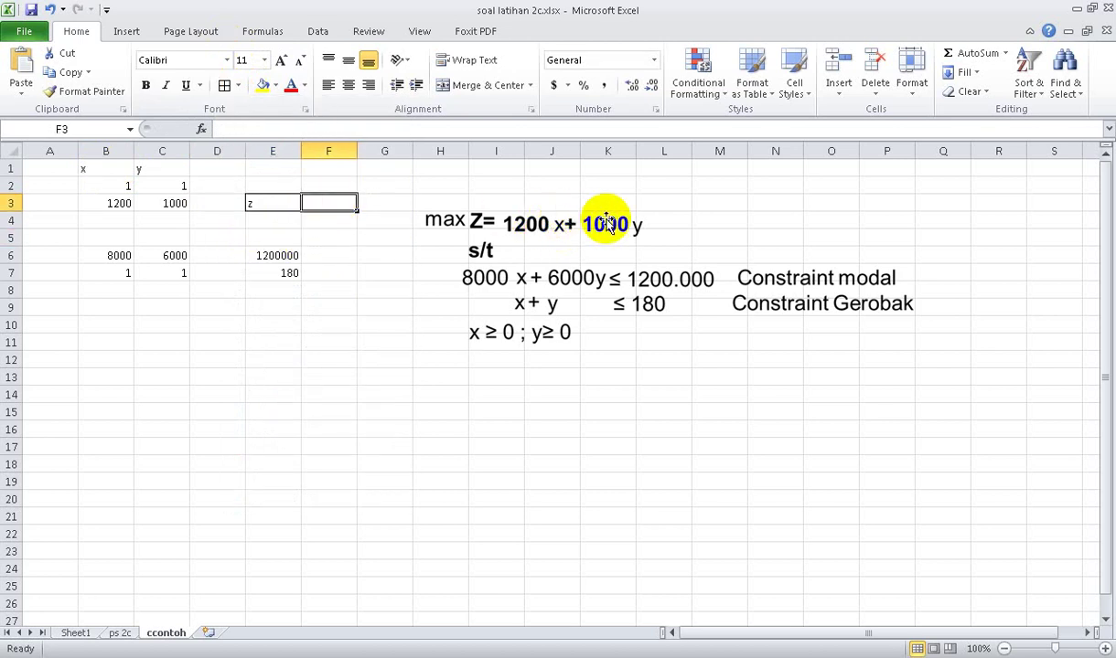
pyautogui.click(120, 203)
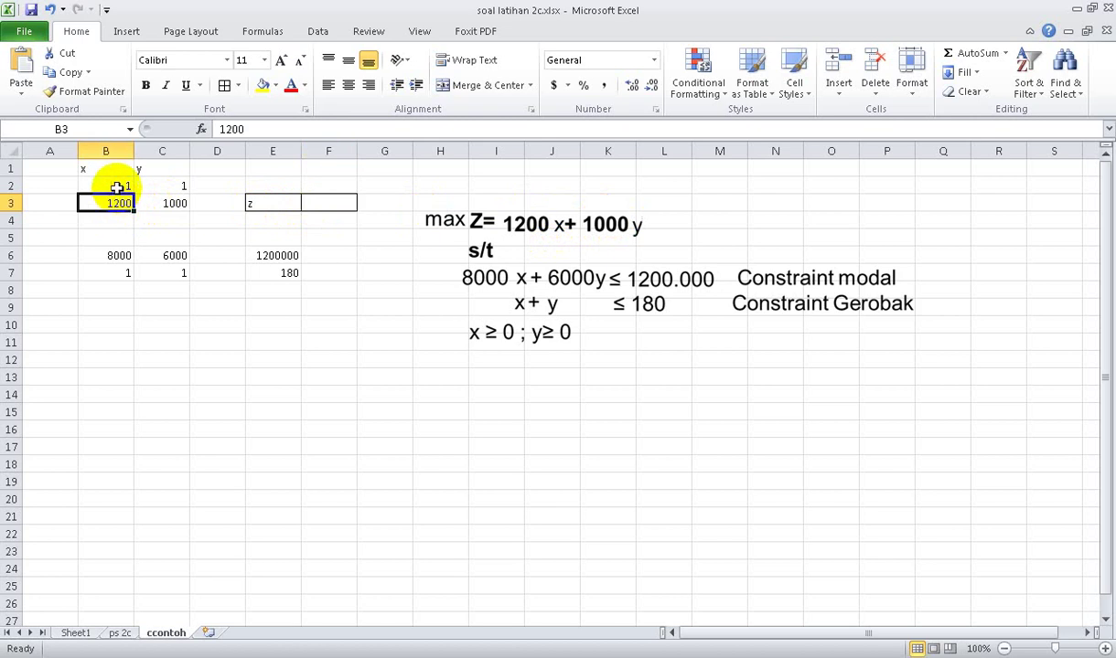
pyautogui.click(113, 186)
pyautogui.moveTo(107, 170); pyautogui.dragTo(169, 182)
pyautogui.click(224, 84)
pyautogui.click(224, 85)
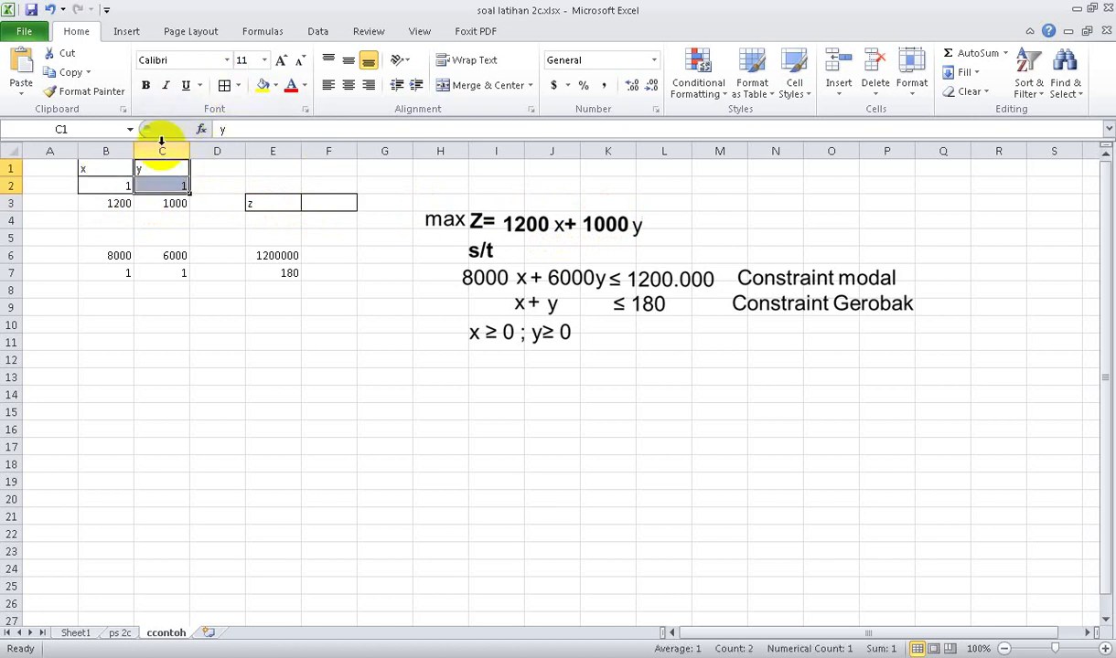
# Insert a blank row above row 3, between the variable values and the objective coefficients.
pyautogui.click(10, 203)
pyautogui.rightClick(9, 203)
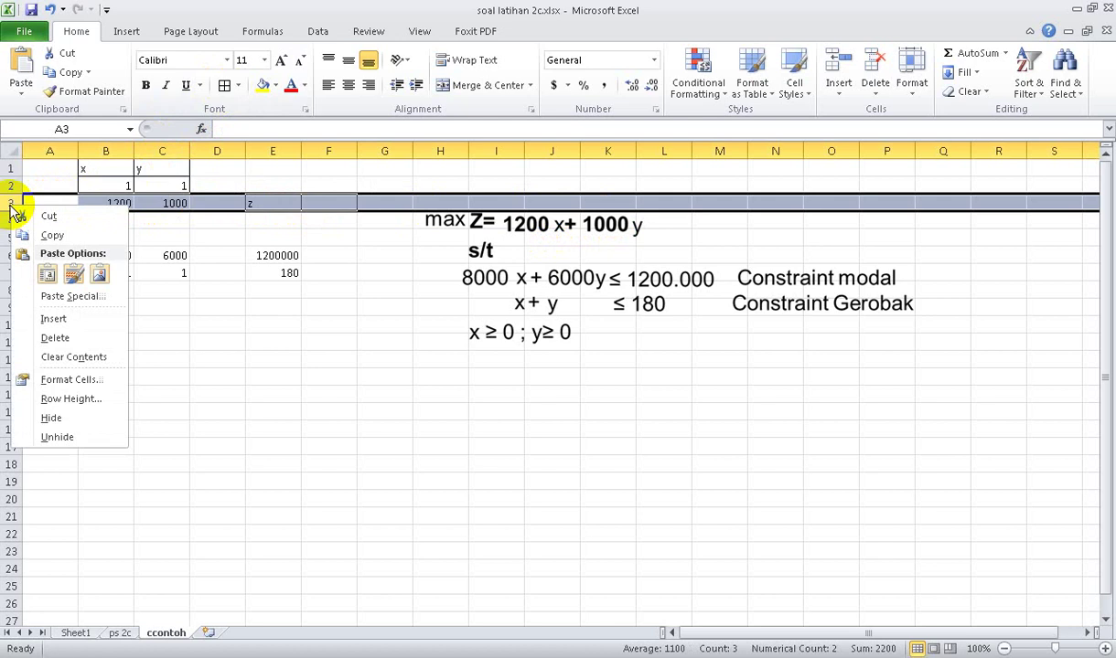
pyautogui.click(53, 319)
pyautogui.click(211, 322)
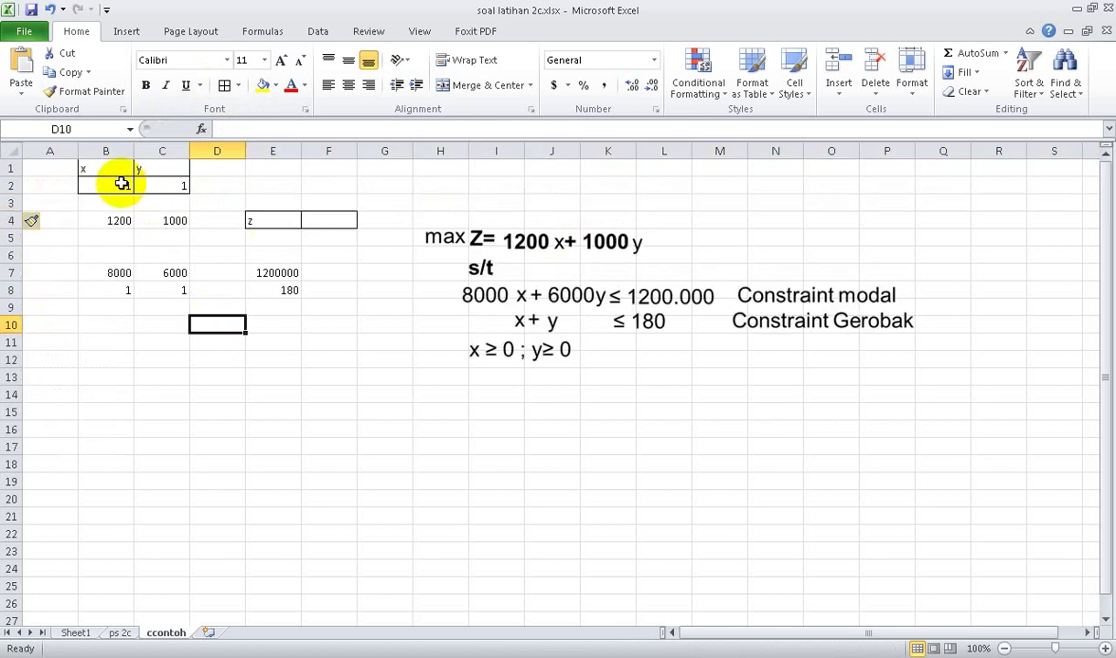
# Enter the objective function formula =B4*B2+C4*C2 in cell F4.
pyautogui.click(274, 220)
pyautogui.click(331, 225)
pyautogui.write('=')
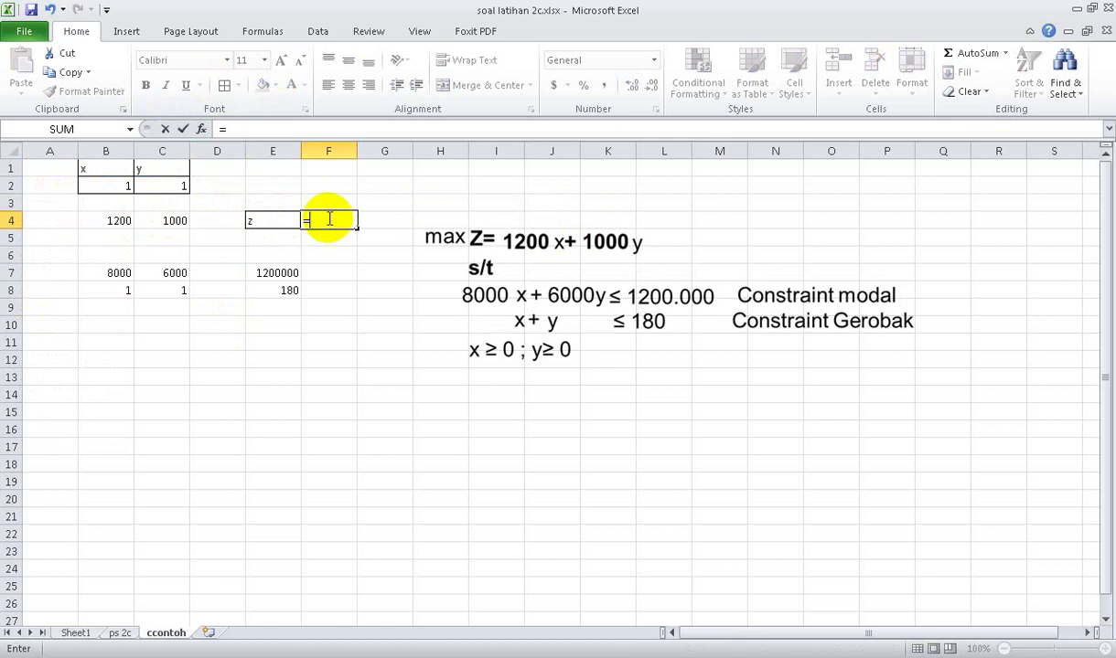
pyautogui.click(125, 184)
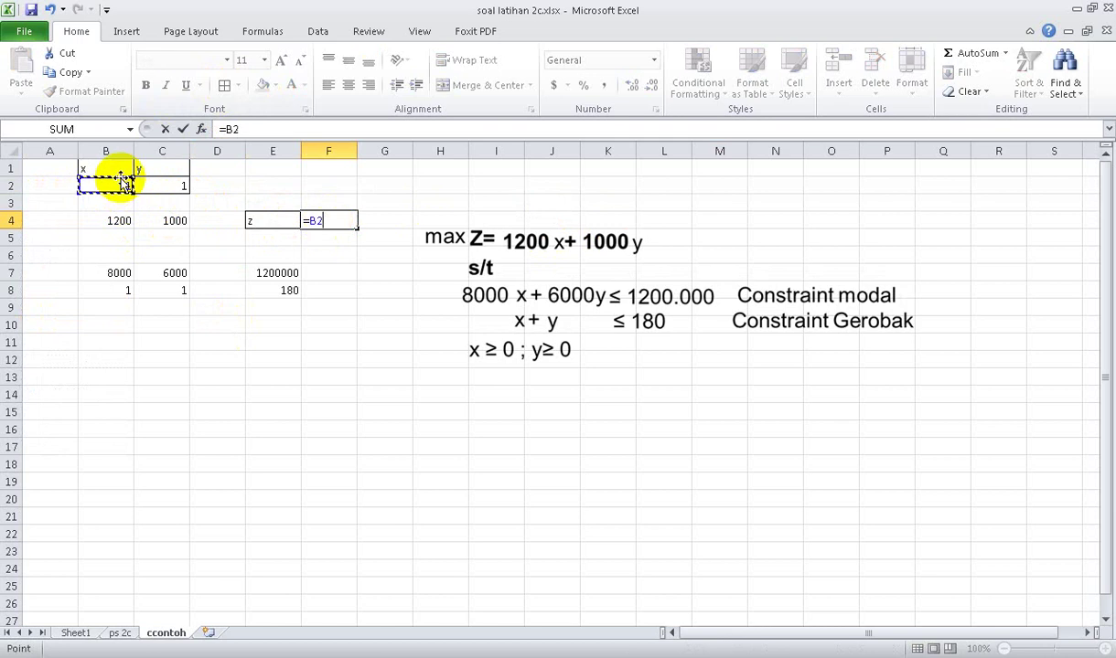
pyautogui.click(125, 228)
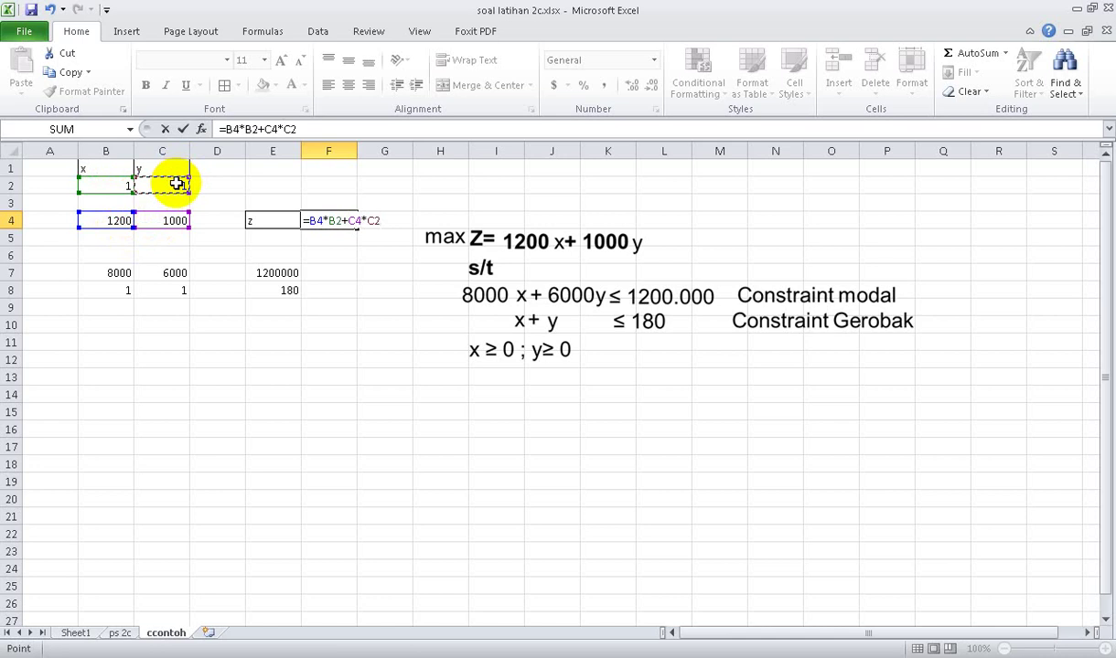
pyautogui.press('Return')
# Set the x value in B2 to 2 and check the objective formula cell F4.
pyautogui.click(107, 188)
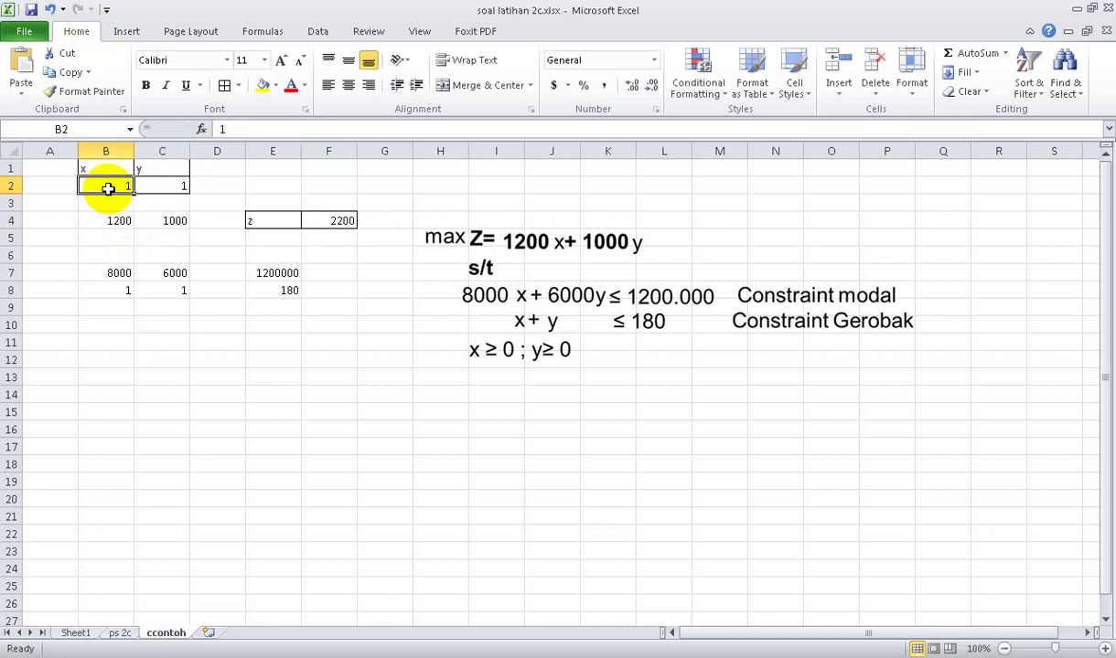
pyautogui.write('2')
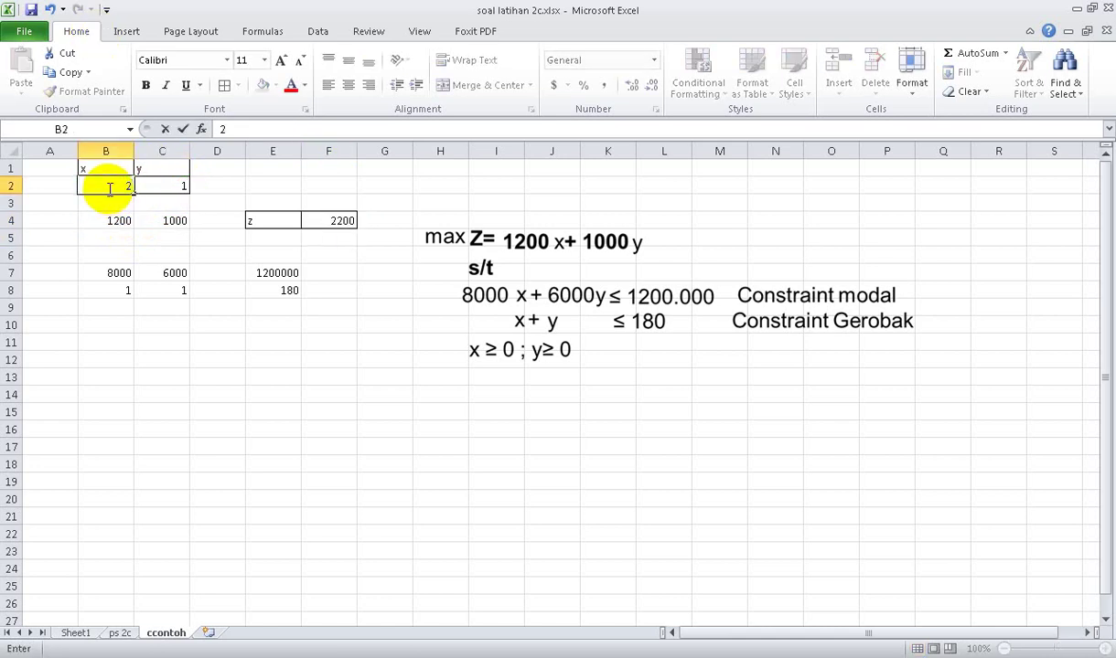
pyautogui.click(215, 288)
pyautogui.click(339, 220)
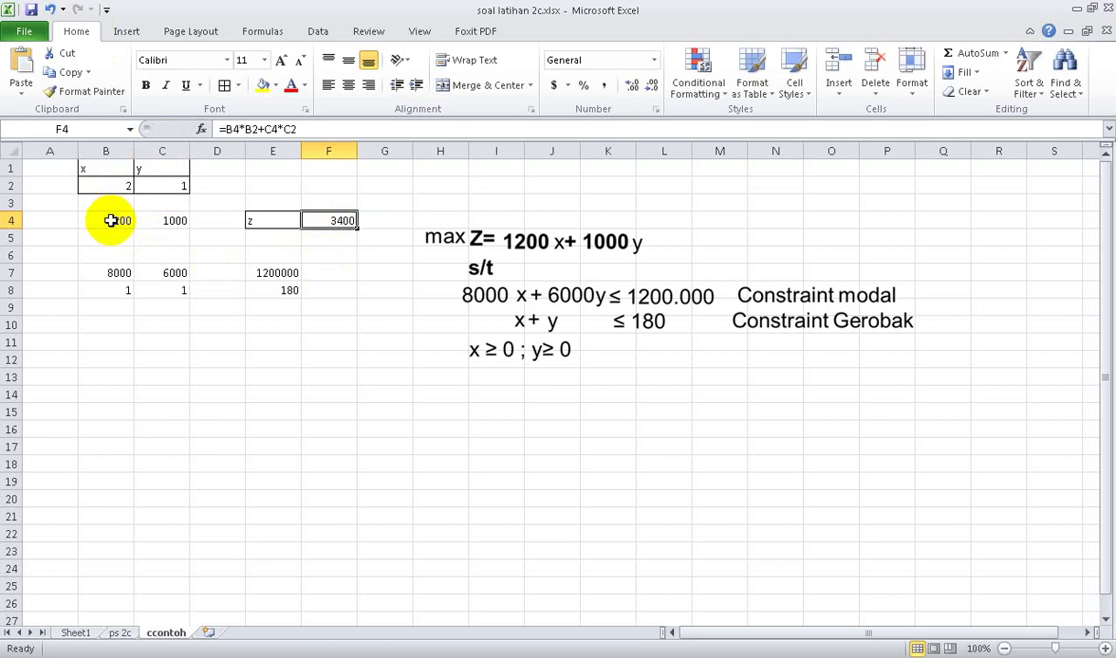
# Move the constraint limits 1200000 and 180 from E7:E8 to F7:F8.
pyautogui.click(229, 230)
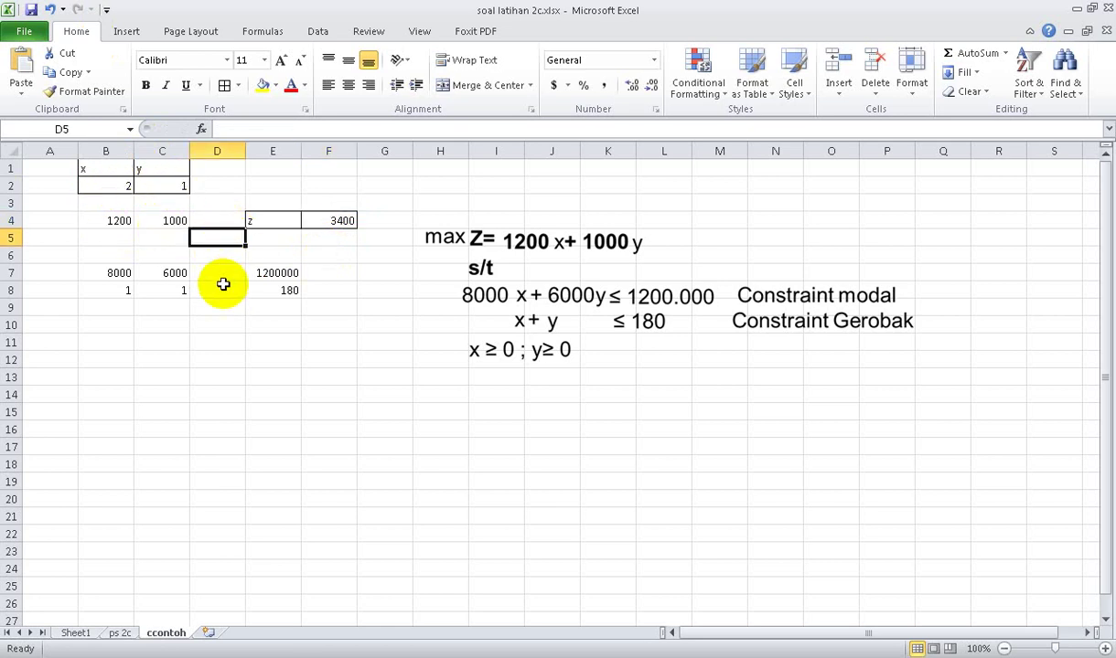
pyautogui.click(220, 269)
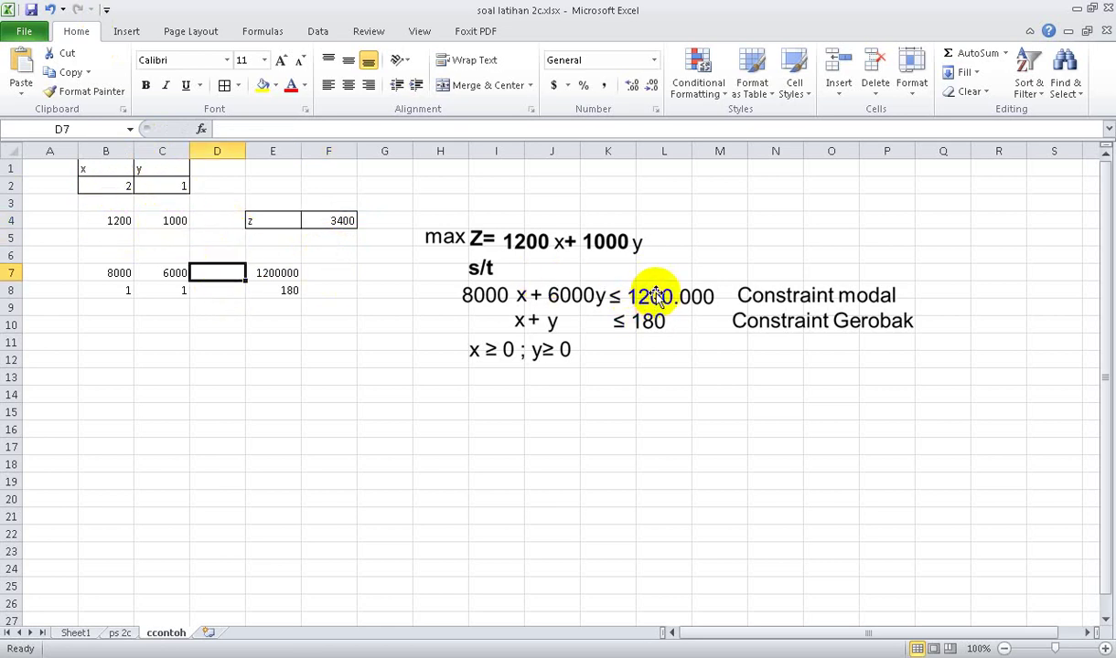
pyautogui.moveTo(282, 273); pyautogui.dragTo(318, 279)
pyautogui.click(286, 294)
# Enter the capital constraint formula =B7*B2+C7*C2 in D7 and apply all borders to the cell.
pyautogui.click(219, 273)
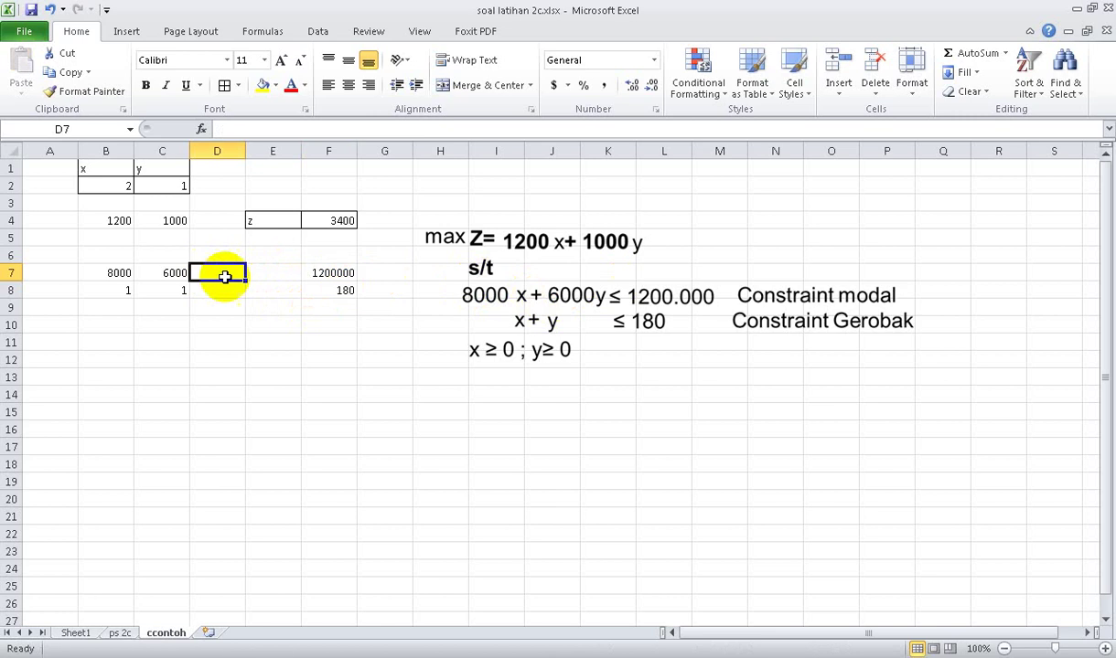
pyautogui.click(104, 274)
pyautogui.click(117, 184)
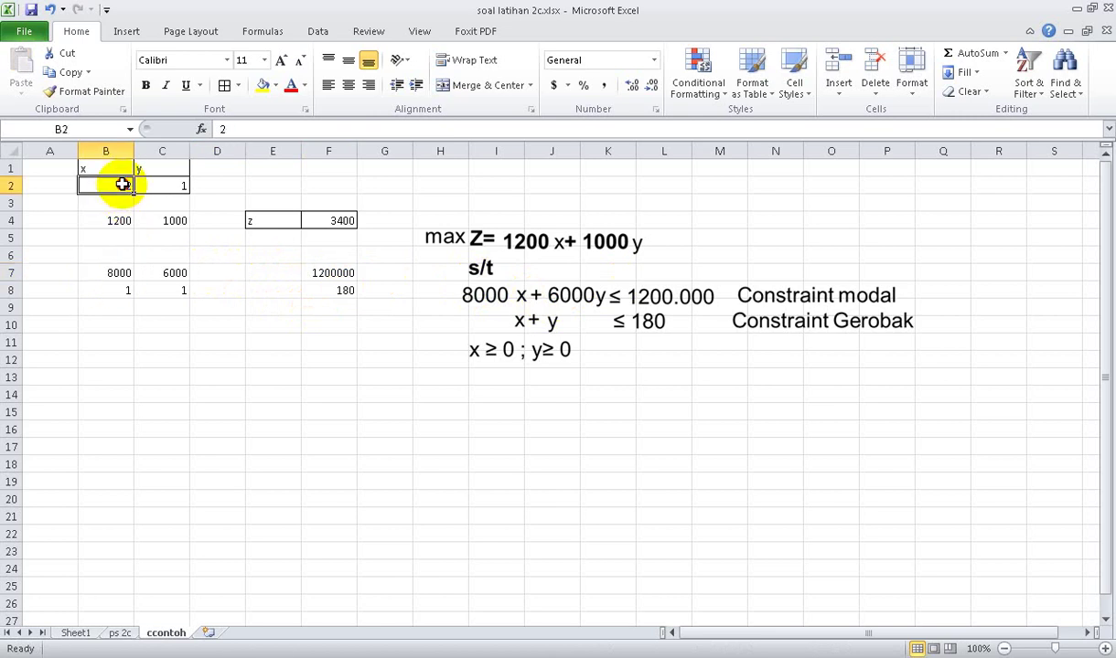
pyautogui.click(172, 272)
pyautogui.click(175, 186)
pyautogui.click(217, 273)
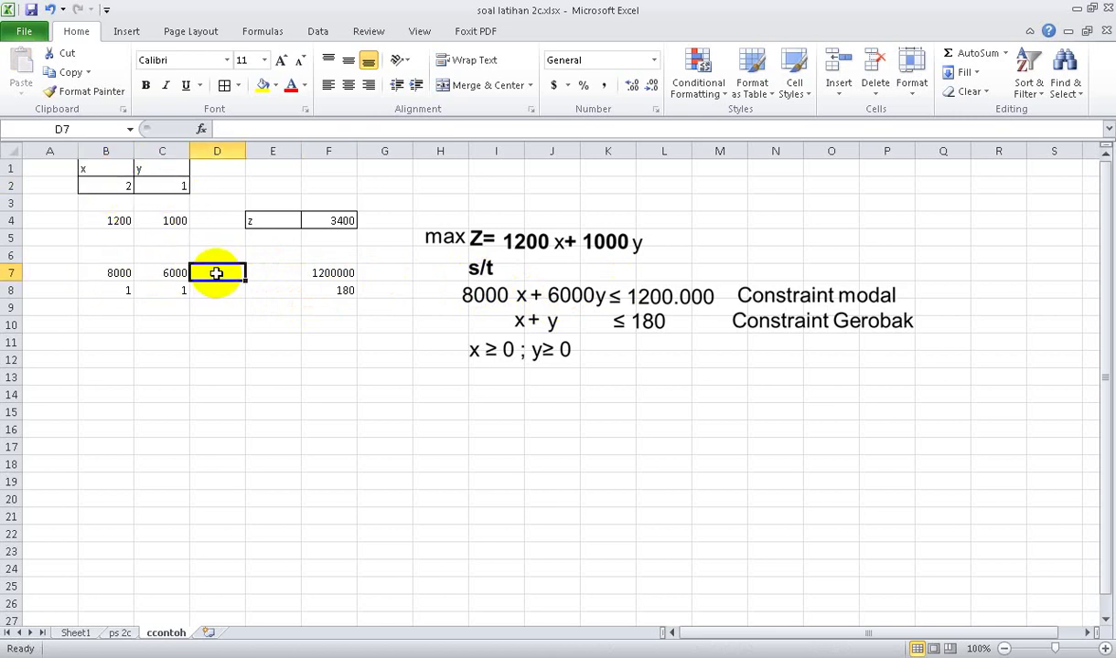
pyautogui.write('=')
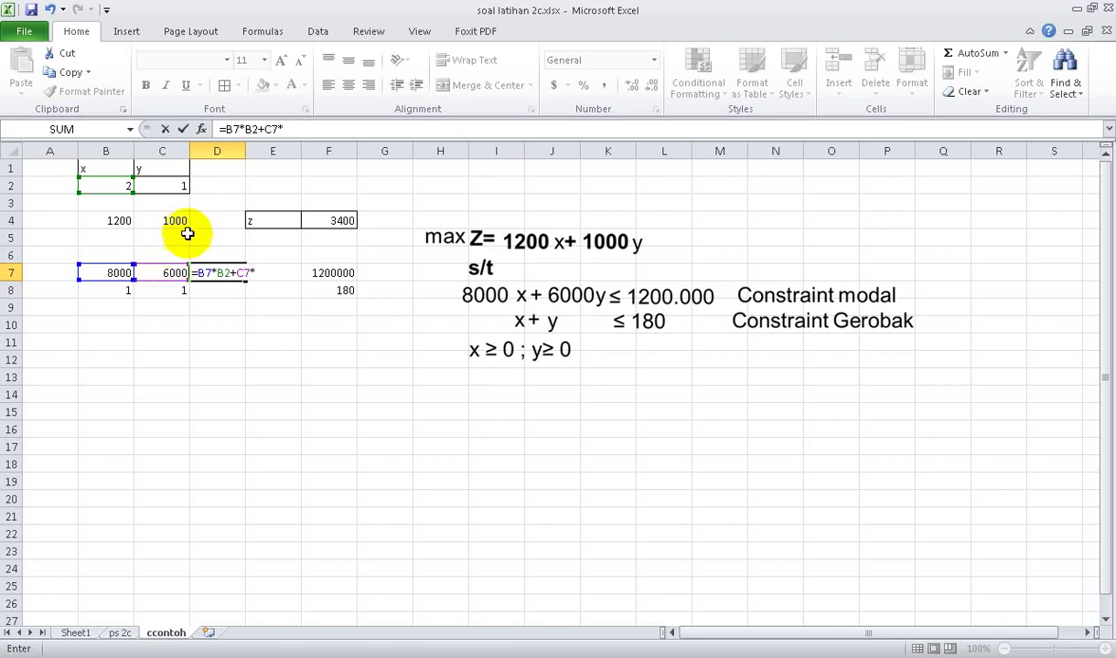
pyautogui.press('Return')
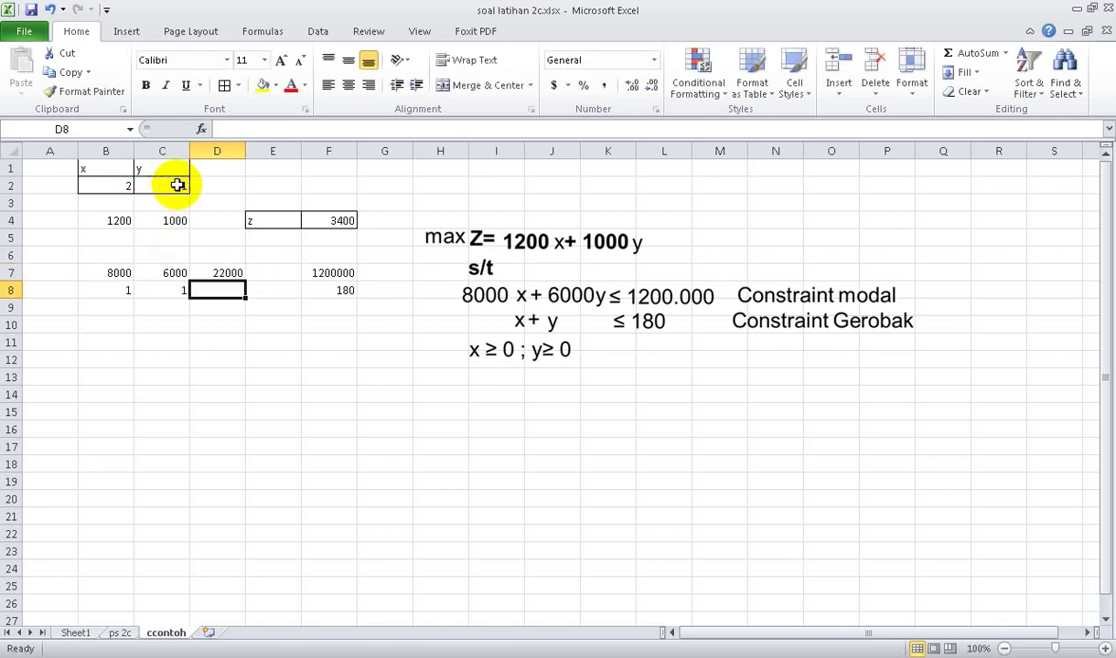
pyautogui.press('Up')
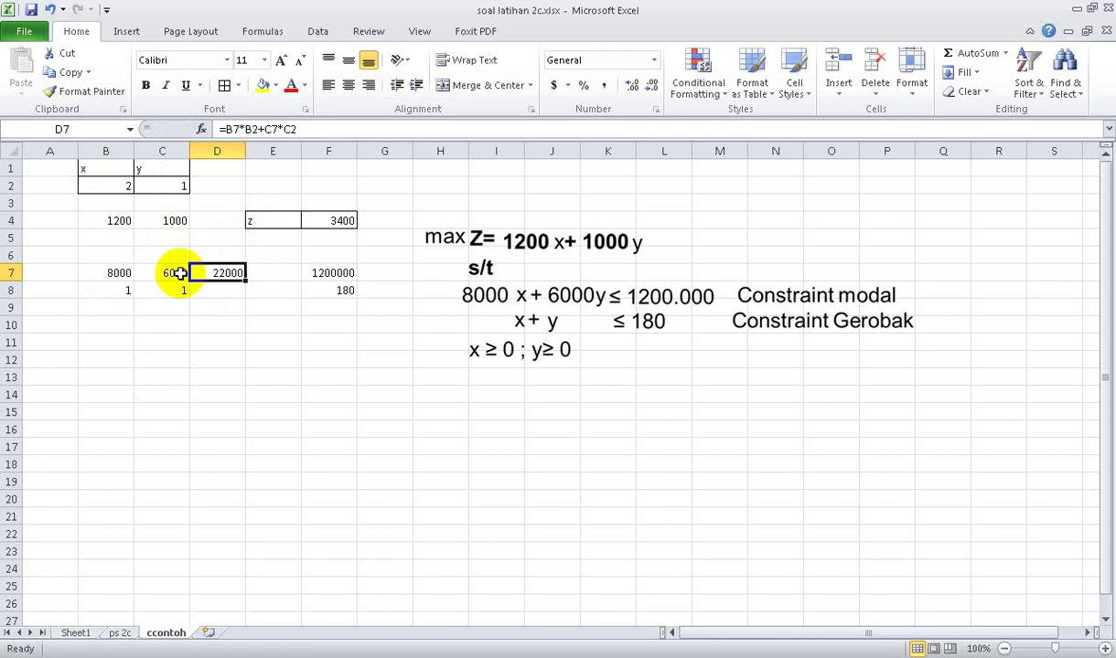
pyautogui.click(240, 374)
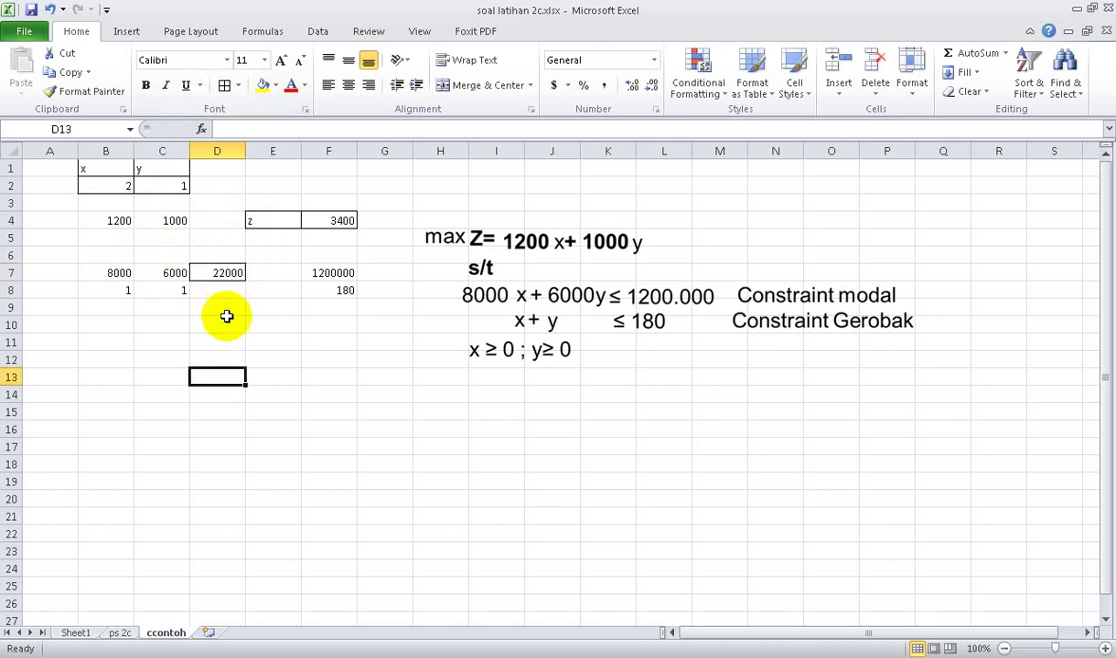
# Enter the cart constraint formula =B8*B2+C8*C2 in D8 and apply all borders to the cell.
pyautogui.click(228, 289)
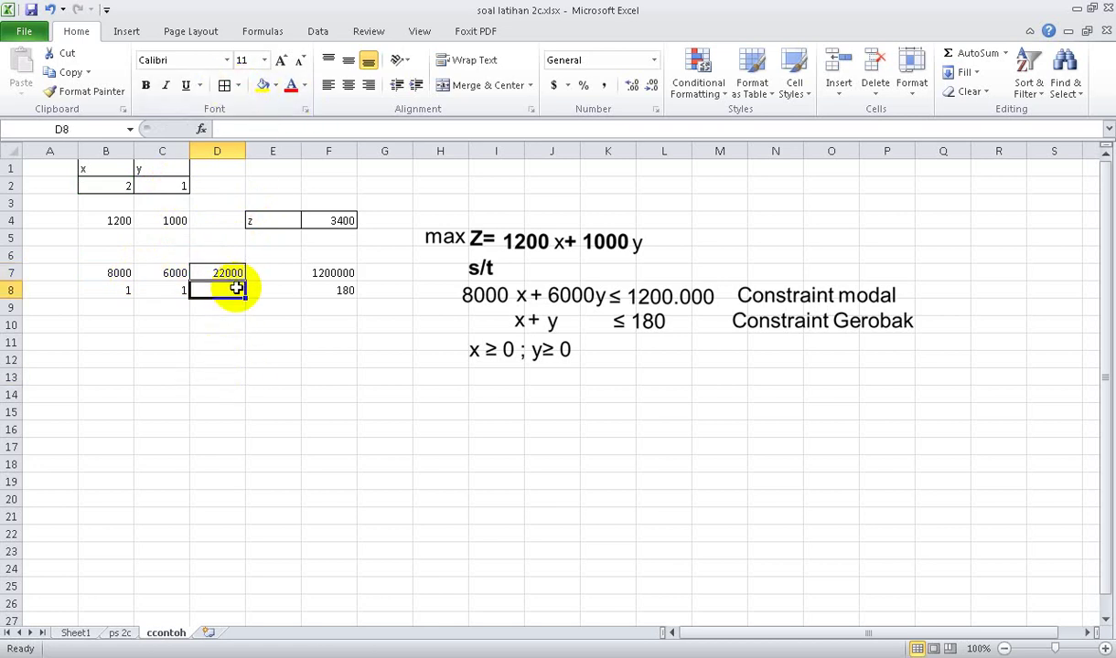
pyautogui.write('=')
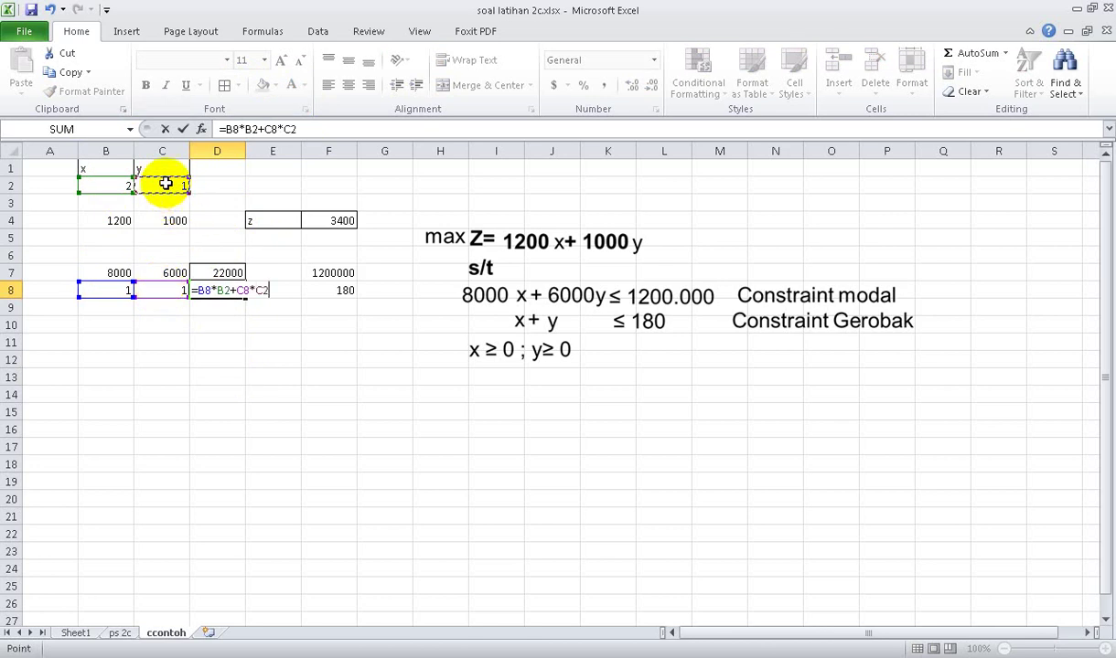
pyautogui.press('Return')
pyautogui.click(230, 291)
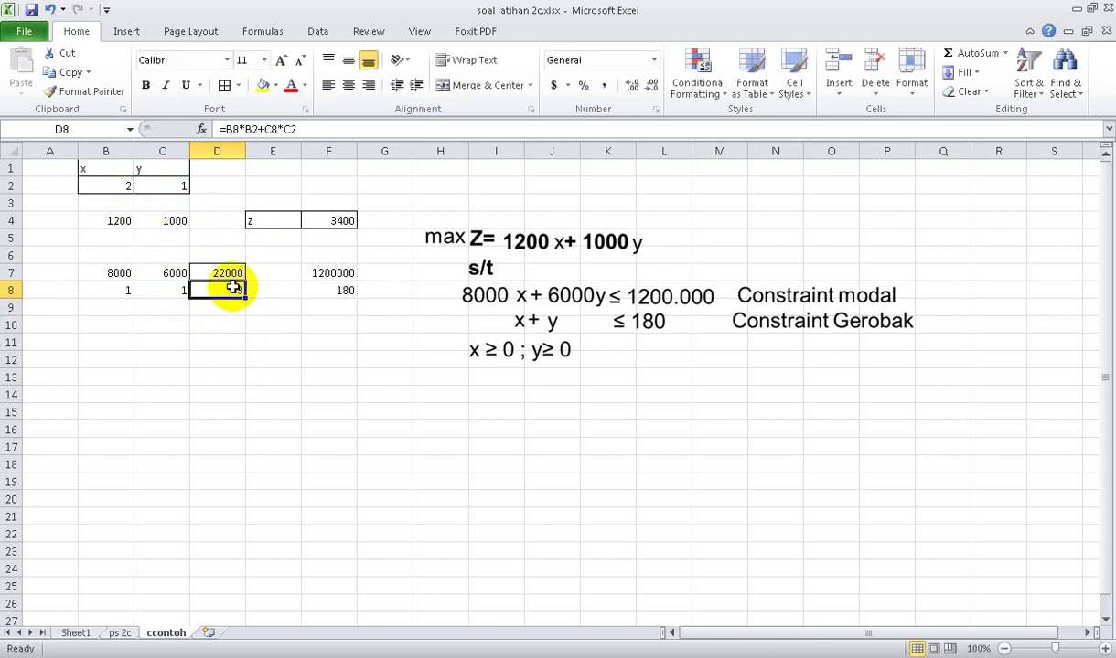
pyautogui.click(223, 86)
pyautogui.click(262, 351)
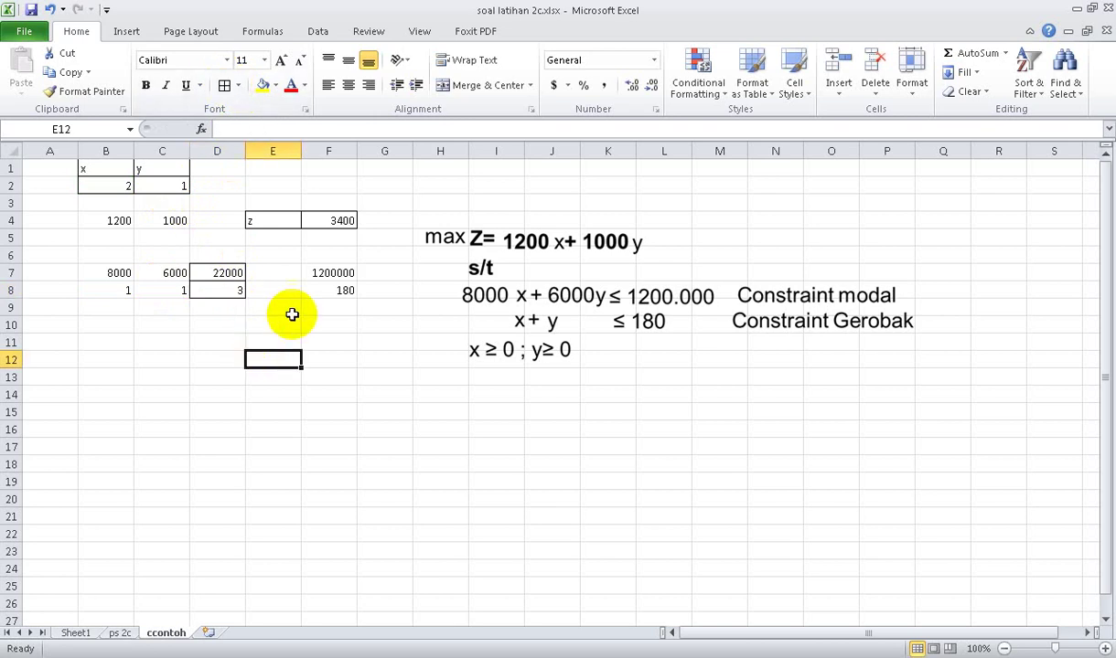
# Set the font color of the constraint limits in F7 and F8 to red.
pyautogui.click(325, 272)
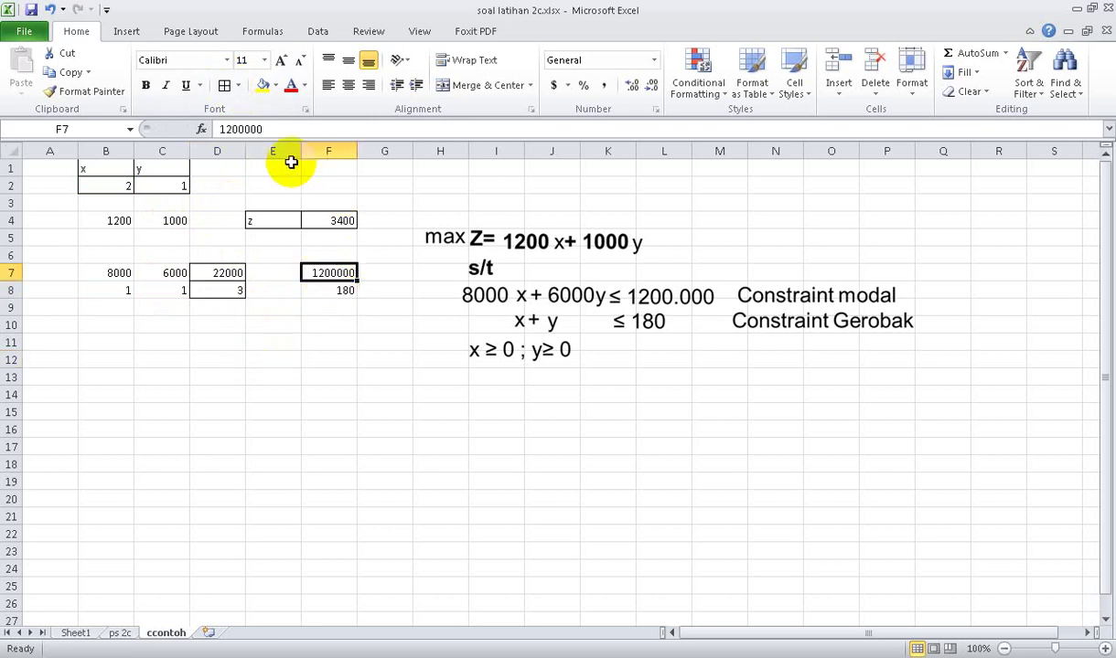
pyautogui.click(292, 87)
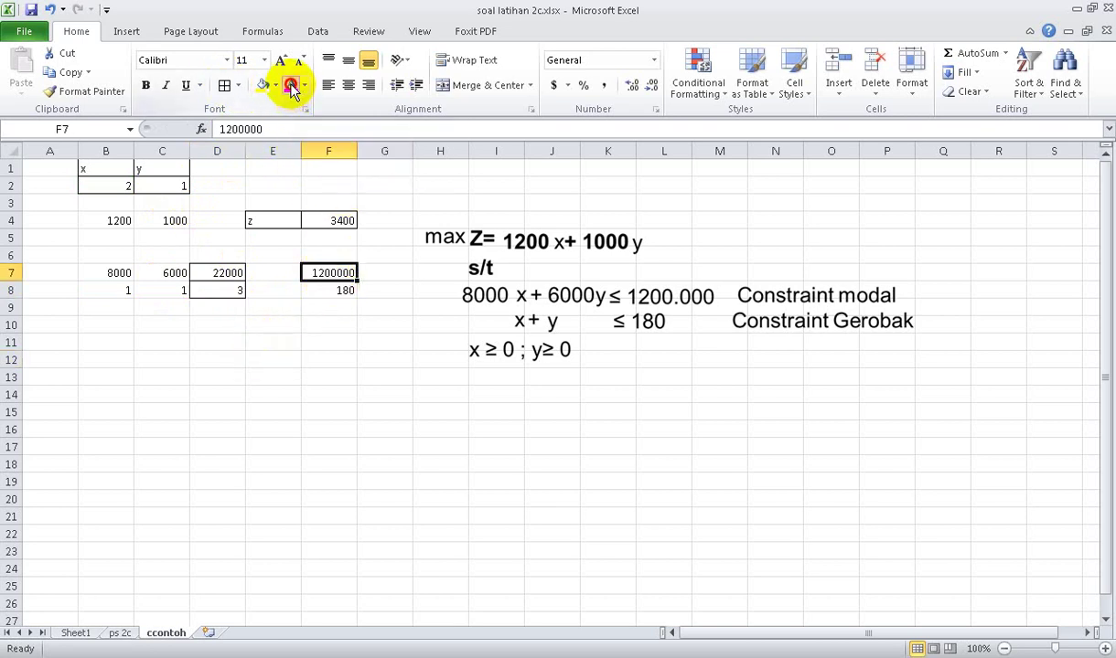
pyautogui.click(314, 290)
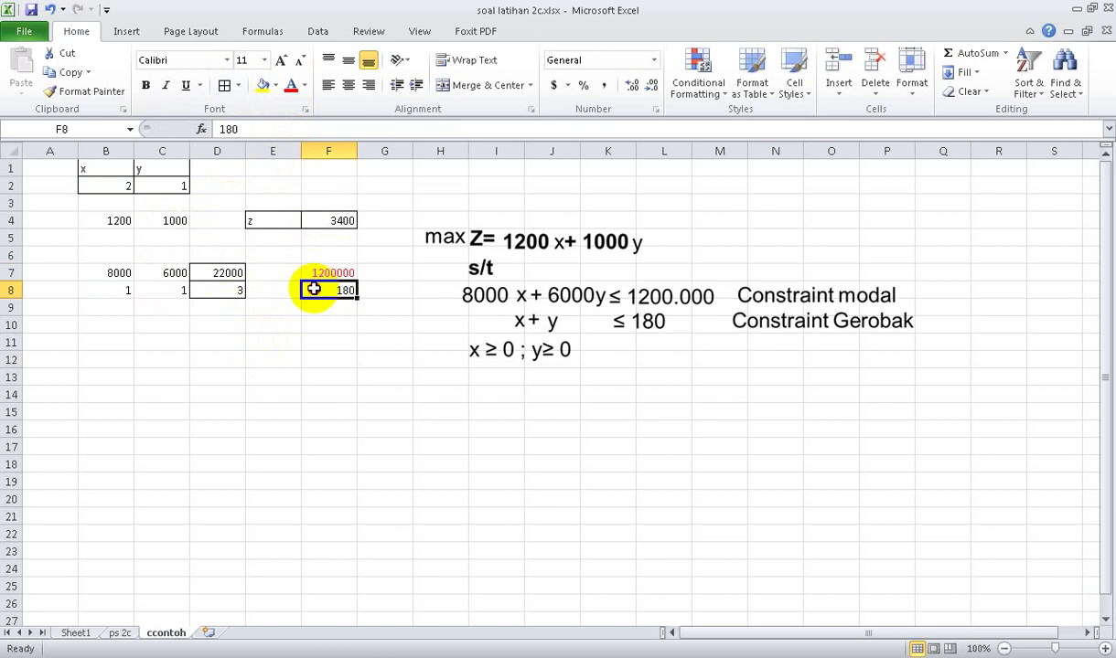
pyautogui.click(292, 87)
pyautogui.click(318, 322)
# Set the font color of the decision variable values in B2:C2 to green.
pyautogui.click(234, 273)
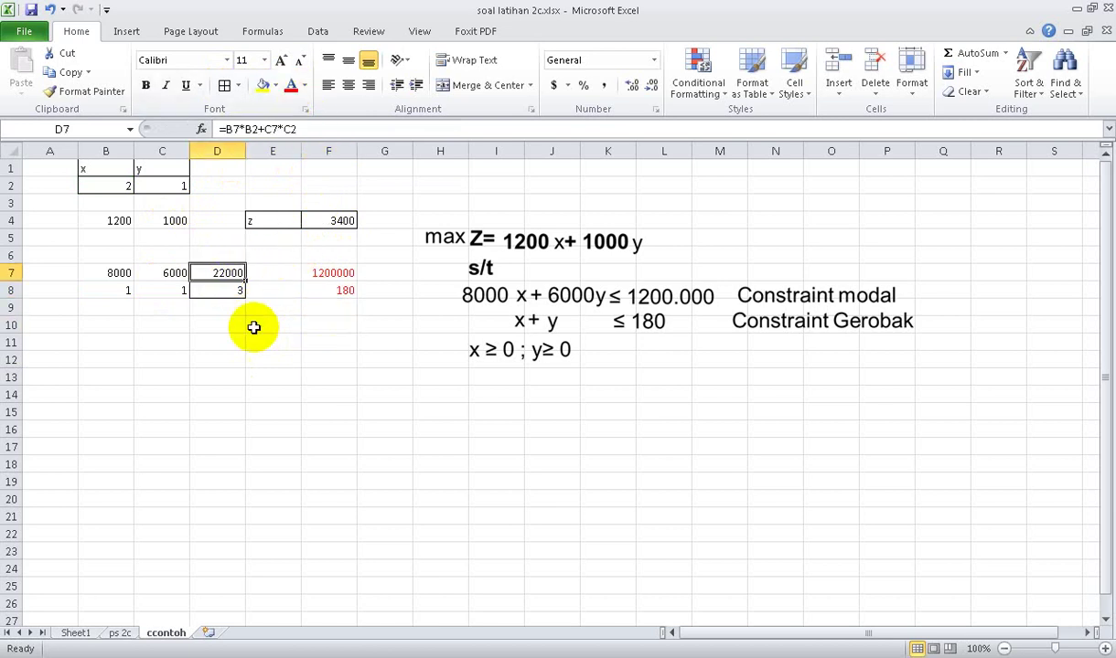
pyautogui.moveTo(109, 189); pyautogui.dragTo(133, 187)
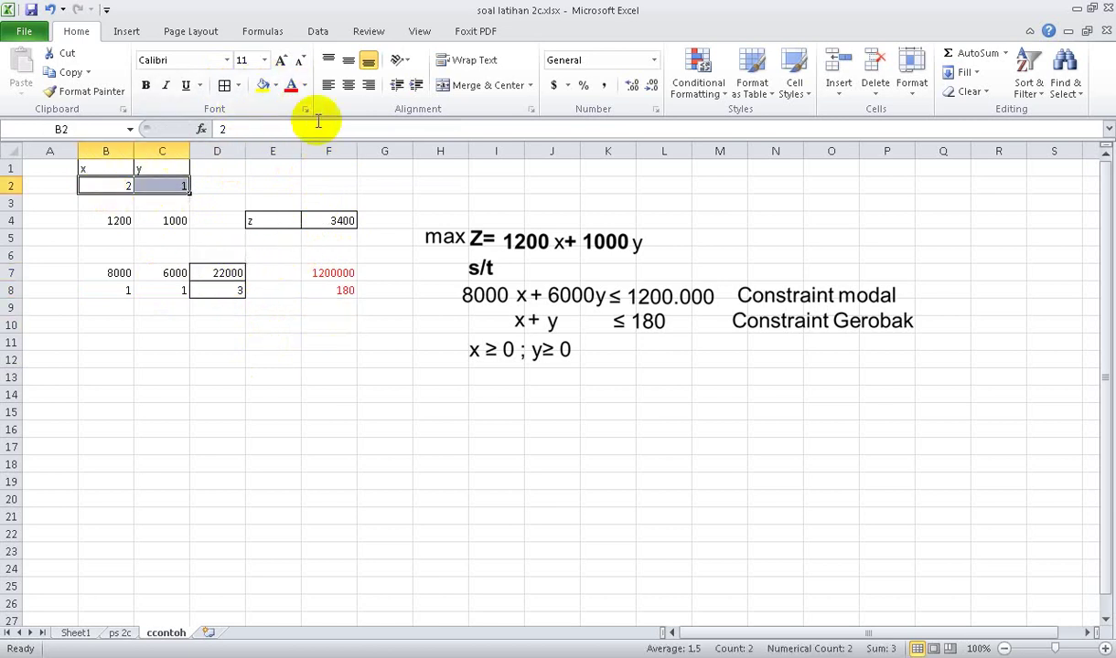
pyautogui.click(305, 87)
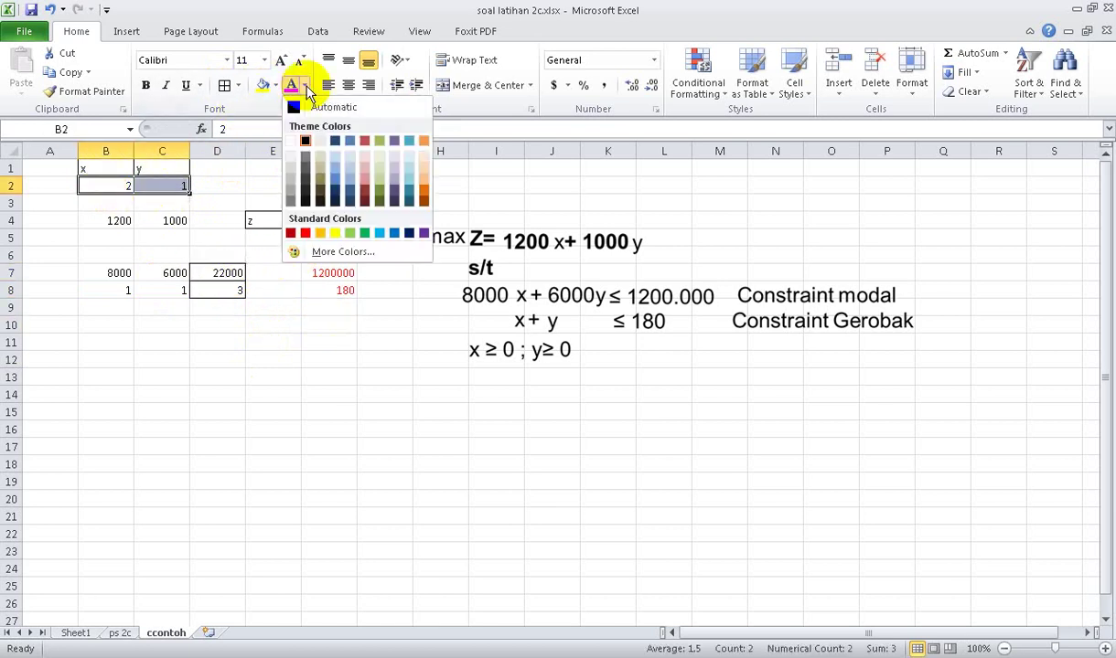
pyautogui.click(367, 234)
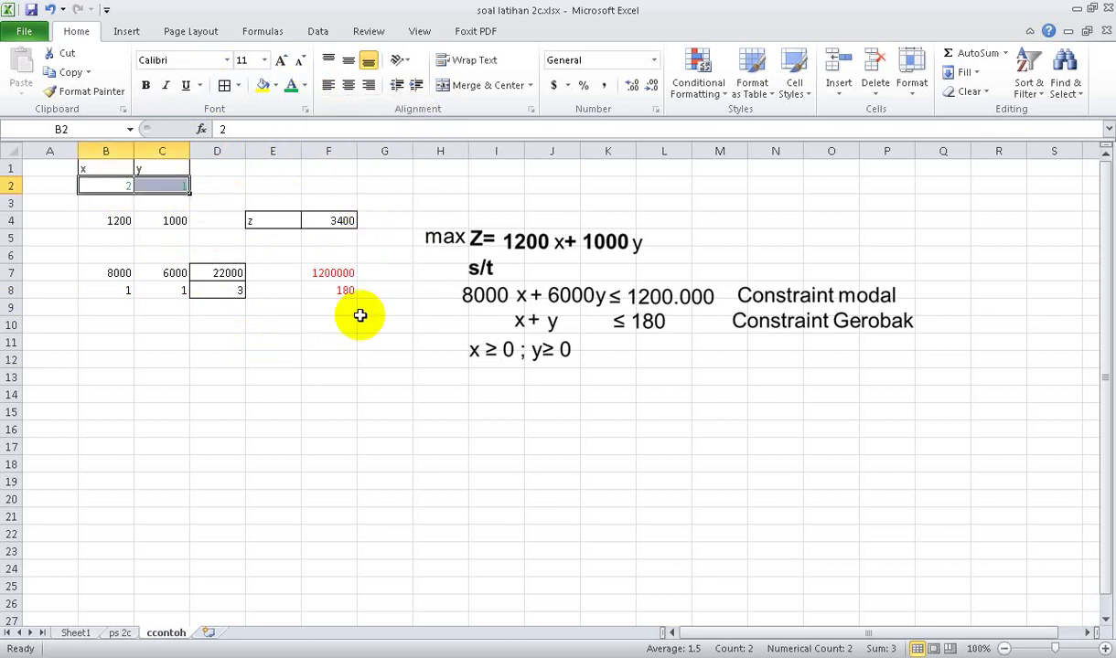
pyautogui.click(382, 340)
# Set the font color of the objective value in F4 to light blue.
pyautogui.click(340, 222)
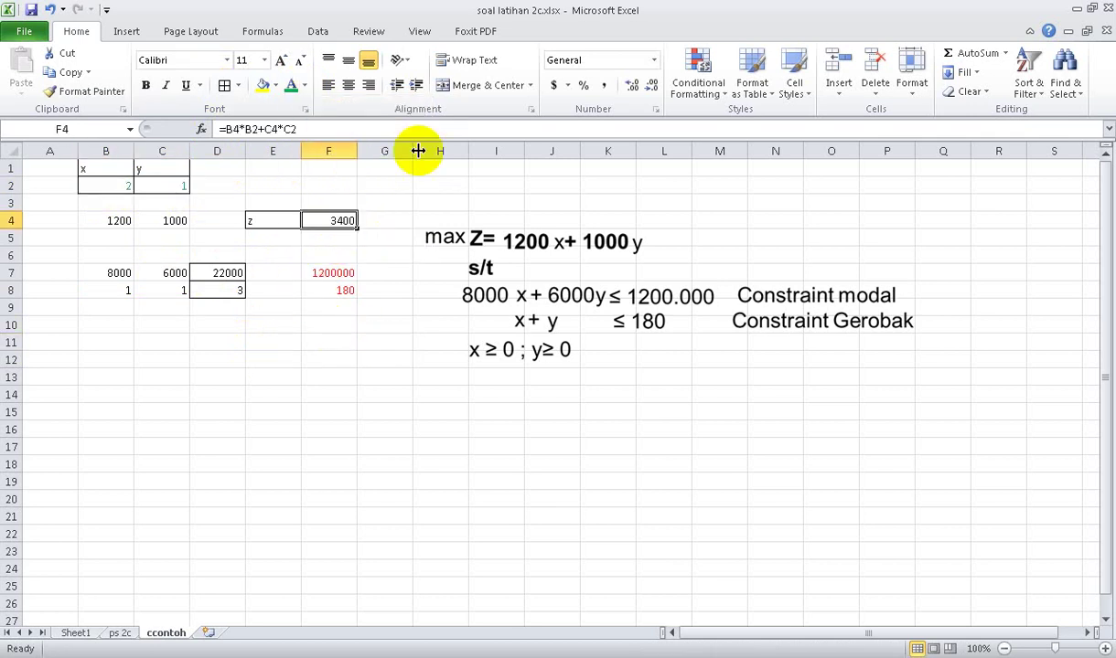
pyautogui.click(306, 85)
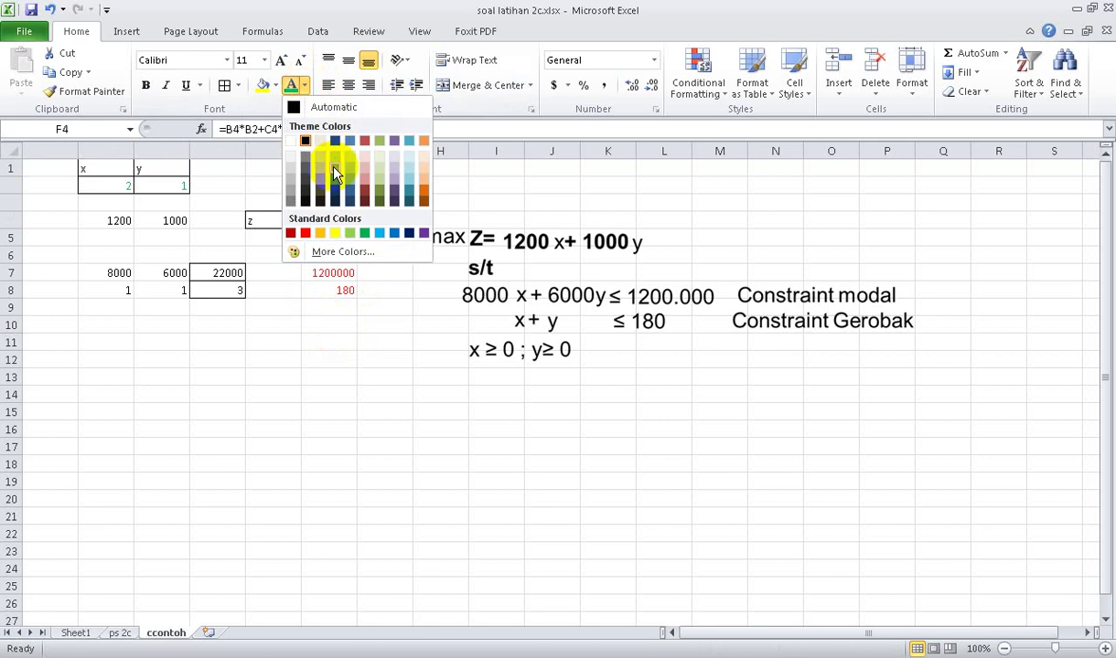
pyautogui.click(383, 234)
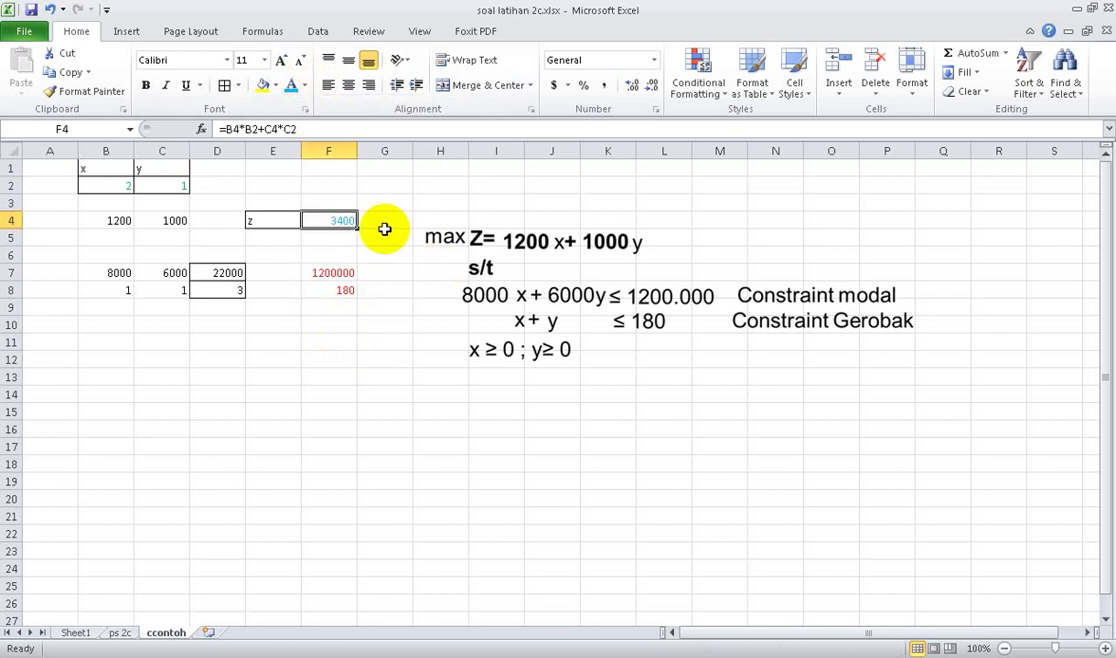
pyautogui.click(346, 240)
# Set the font color of the constraint totals in D7:D8 to light blue.
pyautogui.moveTo(220, 273); pyautogui.dragTo(229, 293)
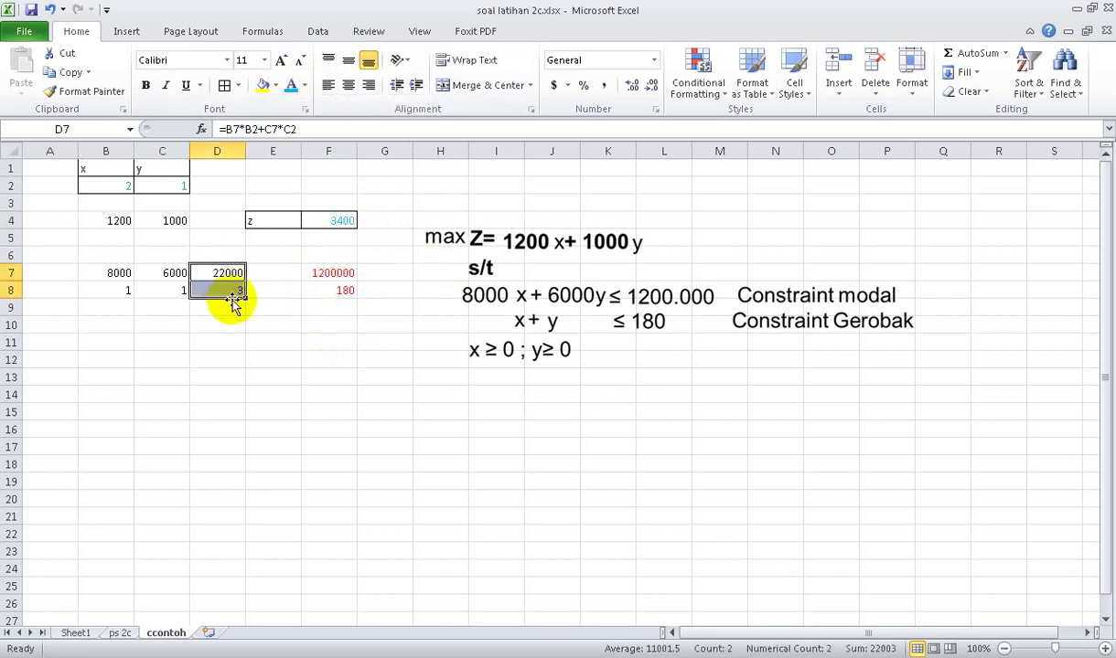
pyautogui.click(291, 85)
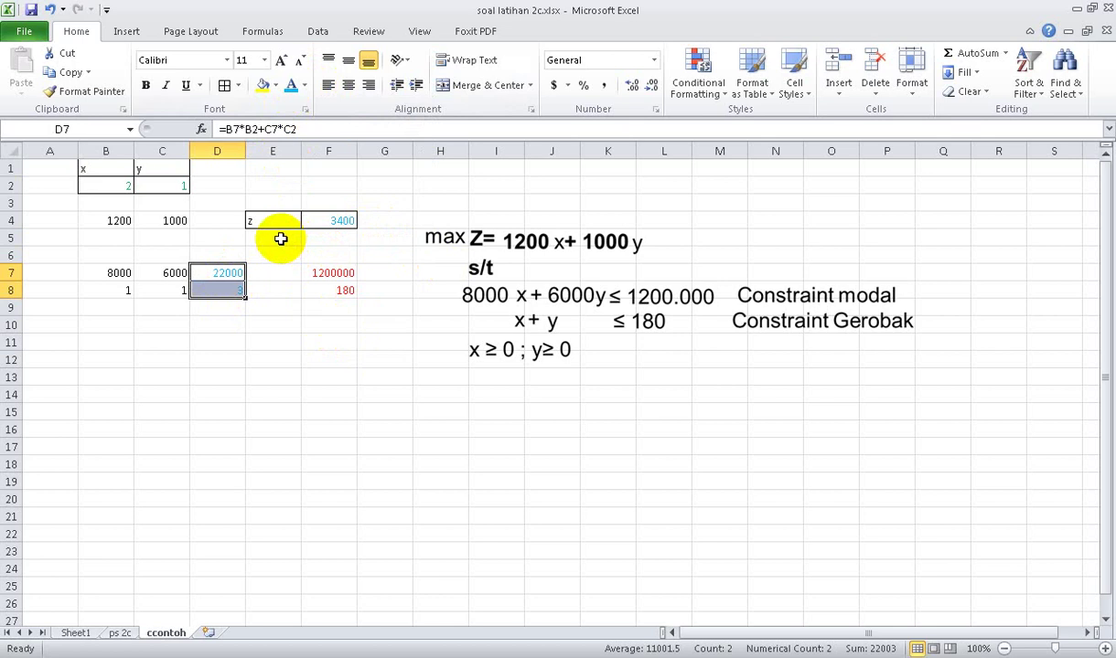
pyautogui.keyDown('ctrl'); pyautogui.scroll(2, 253, 265); pyautogui.keyUp('ctrl')
pyautogui.moveTo(366, 338); pyautogui.dragTo(379, 369)
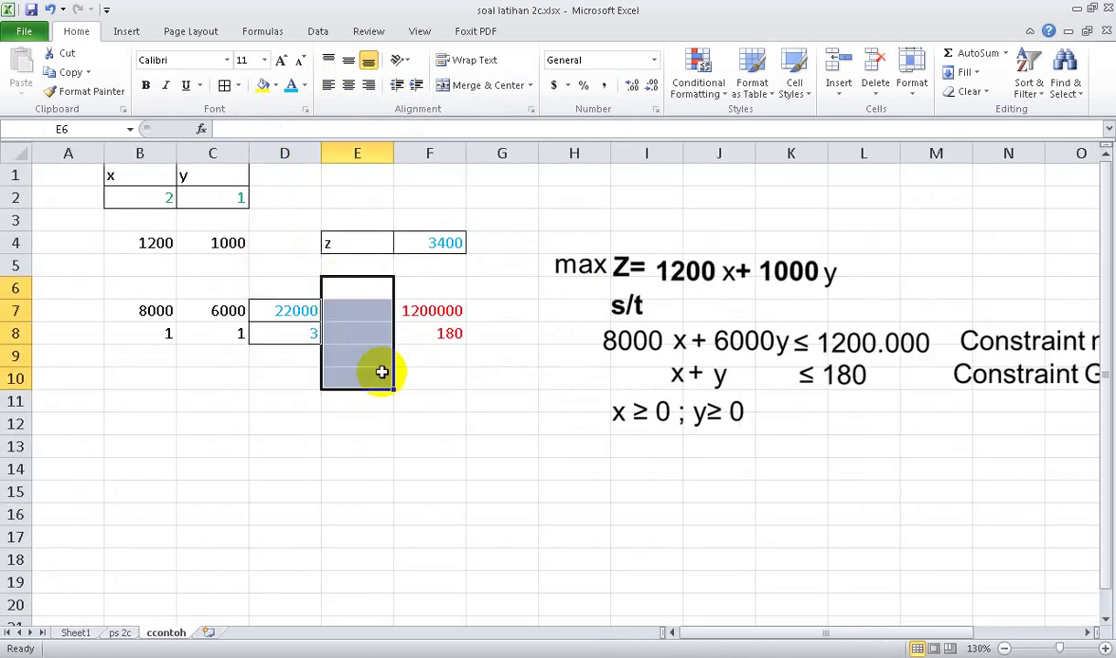
# Enter a trial value of 10 for x in B2.
pyautogui.click(278, 265)
pyautogui.click(349, 312)
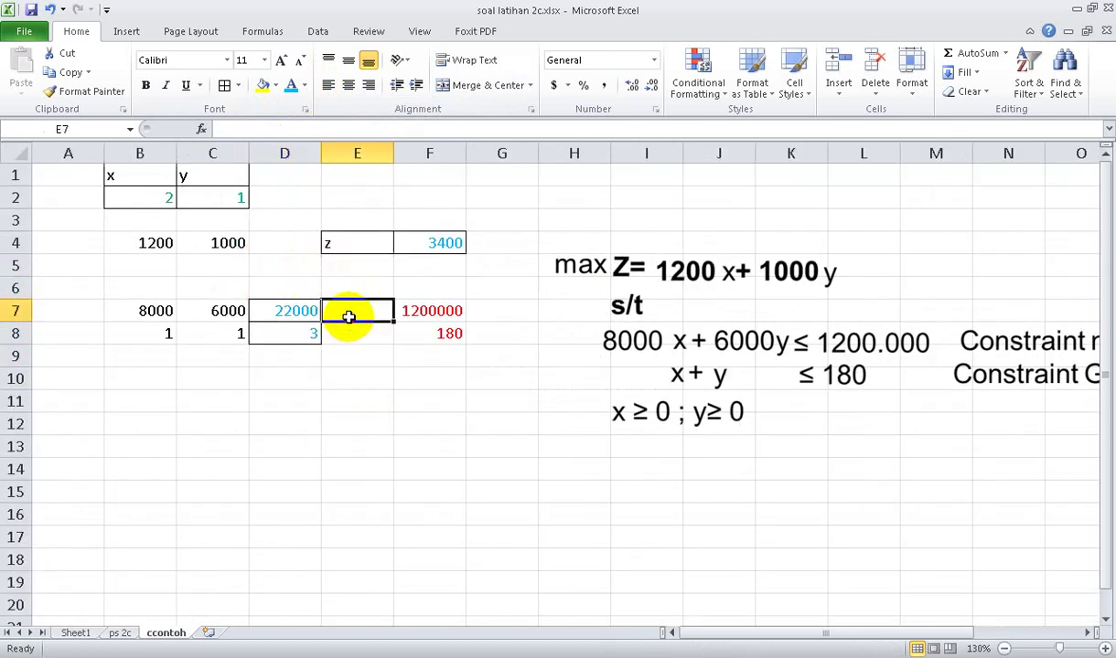
pyautogui.click(298, 312)
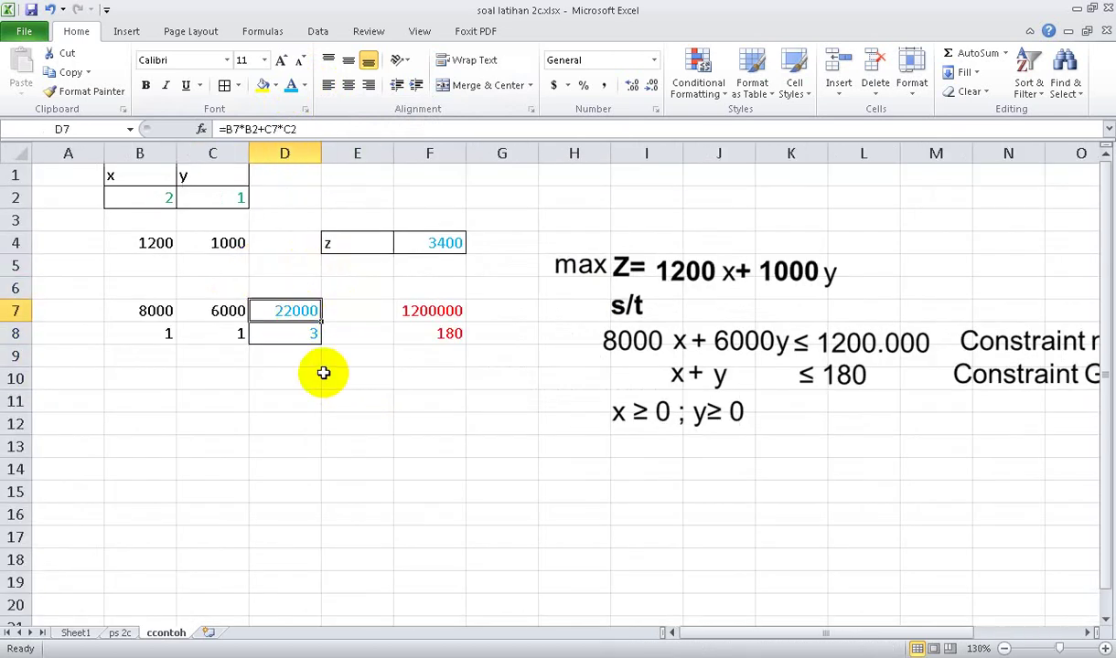
pyautogui.click(164, 199)
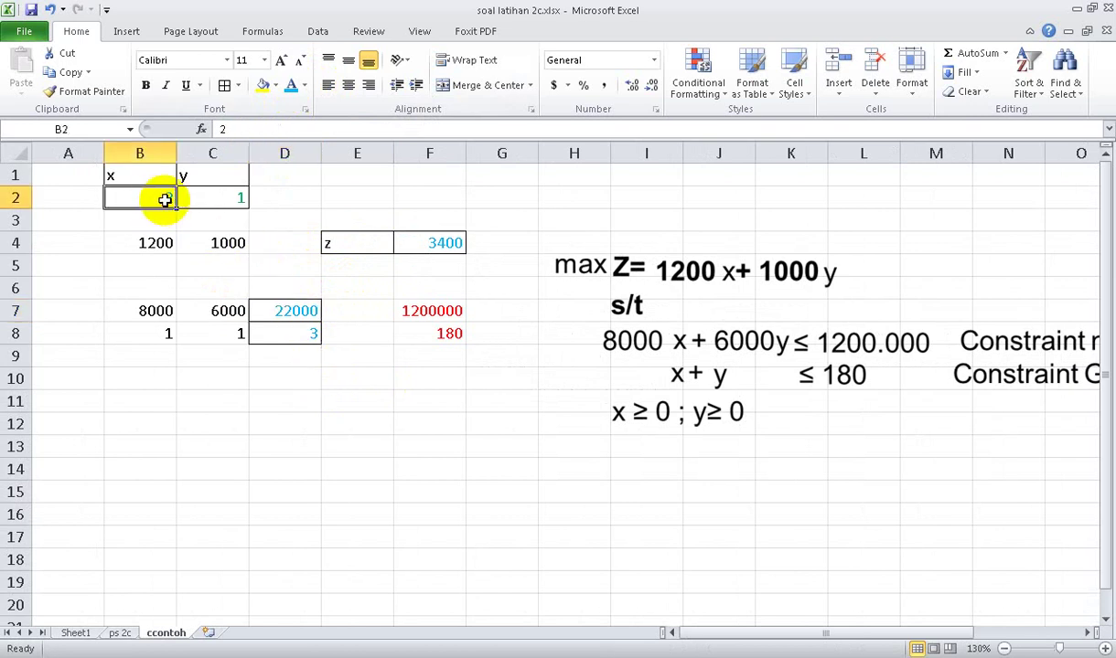
pyautogui.write('10')
pyautogui.press('Return')
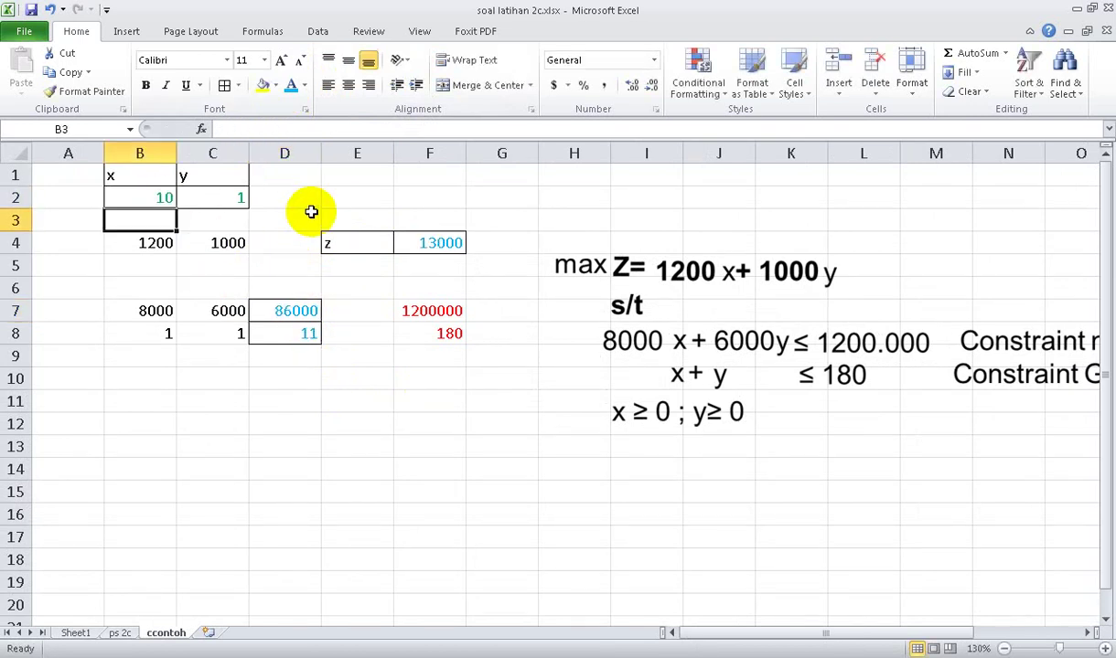
# Compare the capital constraint total in row 7 with its limit in F7.
pyautogui.press('Down')
pyautogui.press('Down')
pyautogui.press('Down')
pyautogui.press('Down')
pyautogui.press('Right')
pyautogui.press('Right')
pyautogui.press('Right')
pyautogui.press('Right')
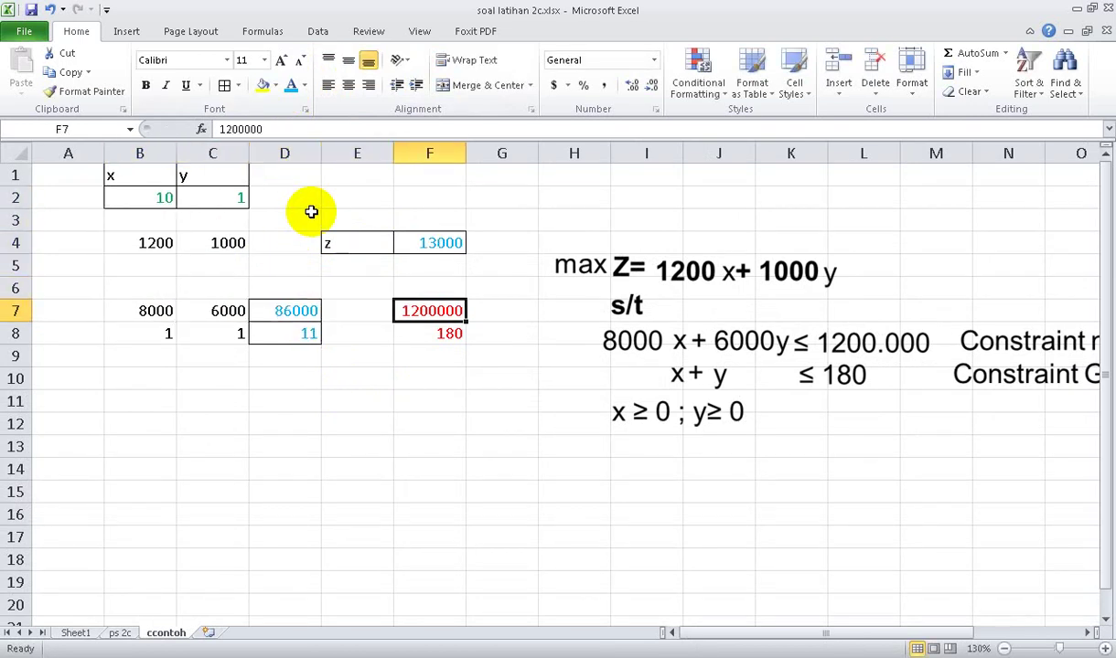
pyautogui.press('Left')
pyautogui.press('Left')
pyautogui.press('Left')
pyautogui.press('Left')
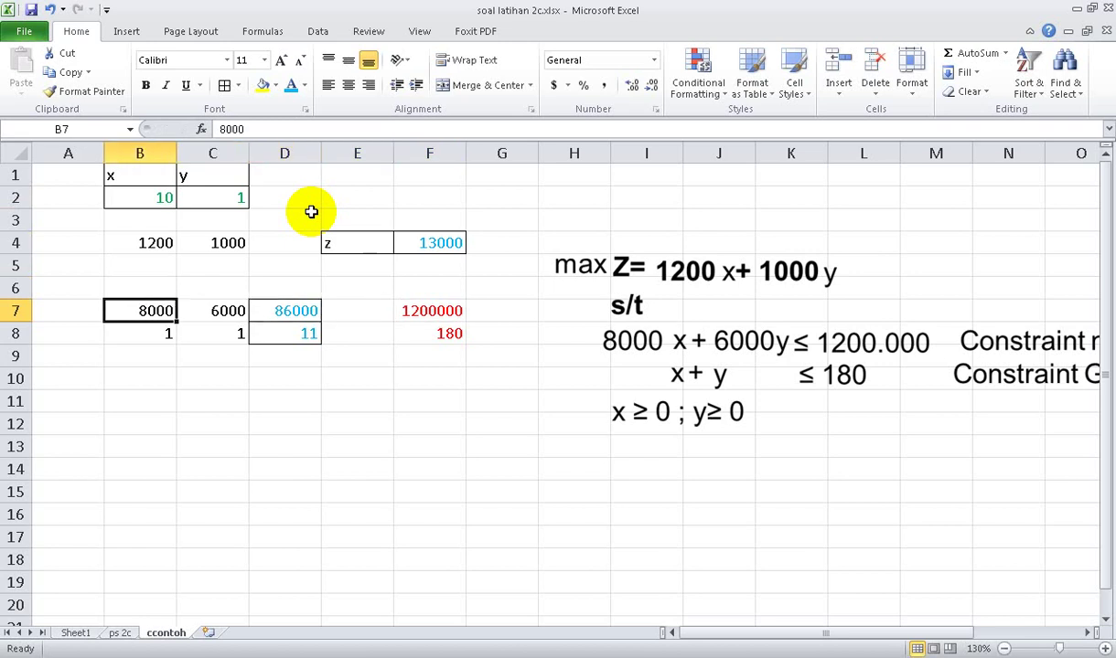
# Set the trial value of x in B2 to 100.
pyautogui.press('Up')
pyautogui.press('Up')
pyautogui.press('Up')
pyautogui.press('Up')
pyautogui.press('Up')
pyautogui.write('1')
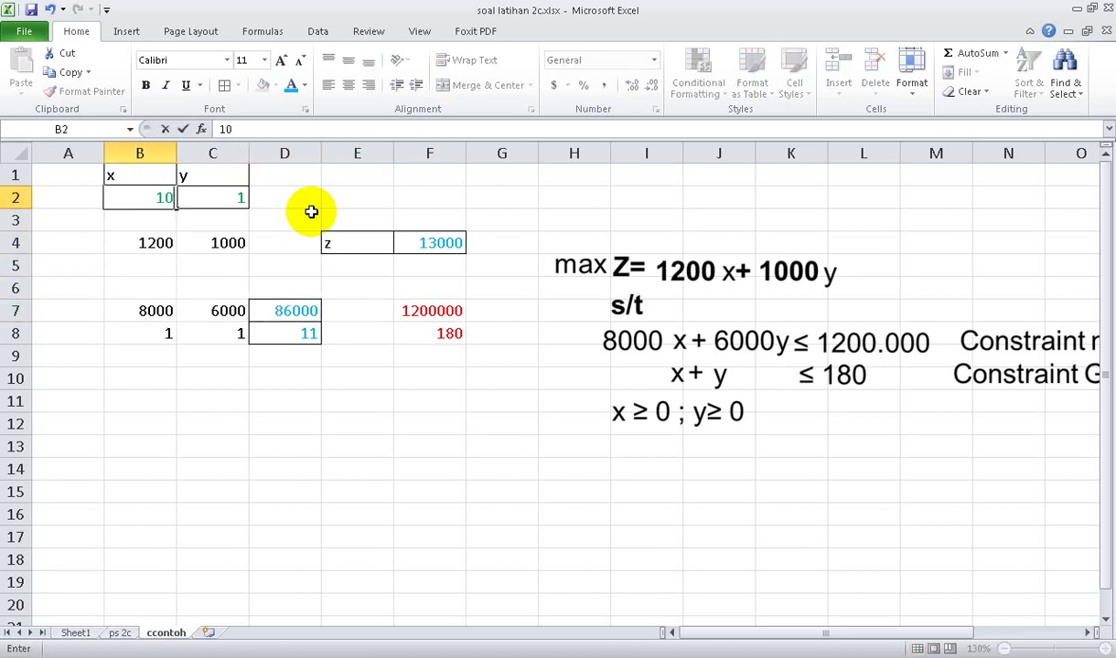
pyautogui.write('00')
pyautogui.press('Return')
# Check the recalculated capital total in D7 against the limit in F7.
pyautogui.press('Down')
pyautogui.press('Down')
pyautogui.press('Down')
pyautogui.press('Down')
pyautogui.press('Right')
pyautogui.press('Right')
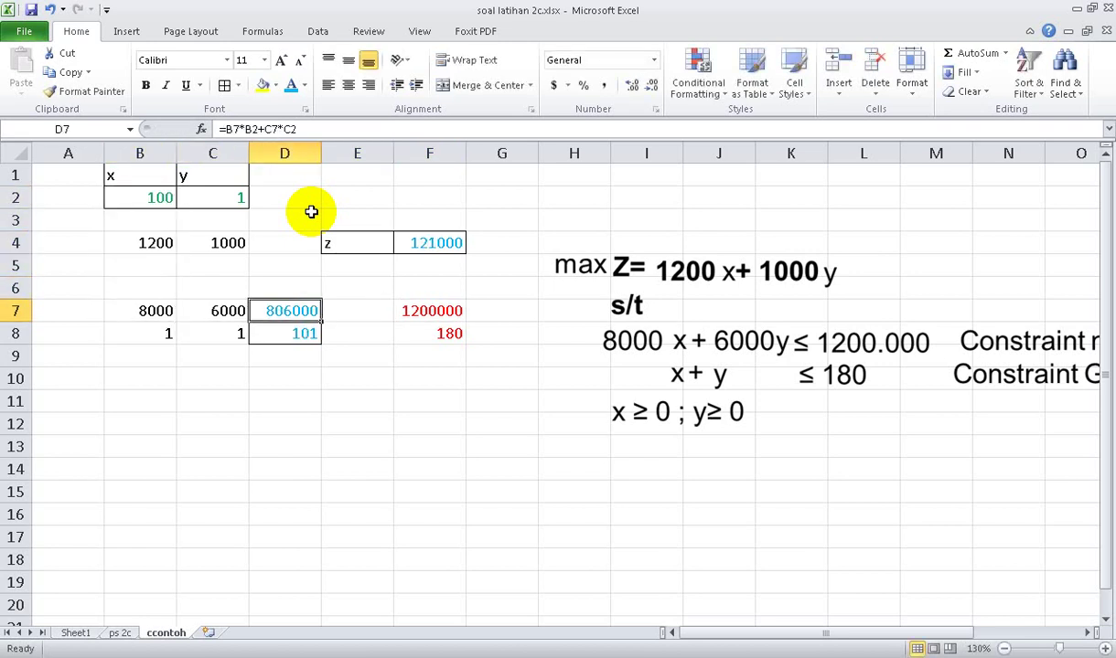
pyautogui.press('Right')
pyautogui.press('Right')
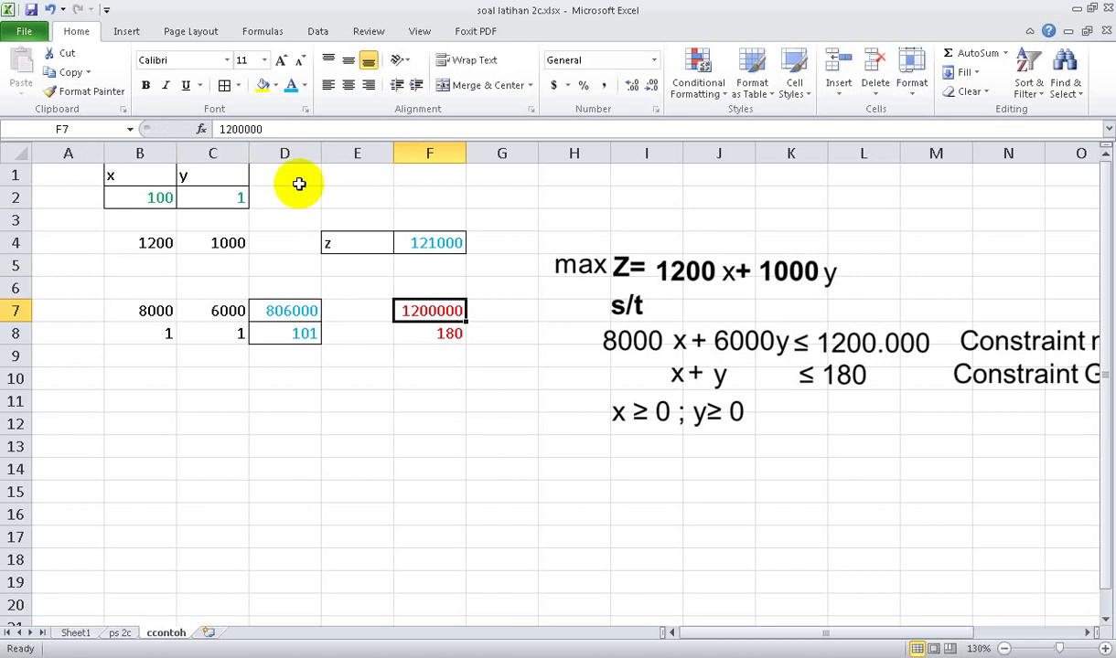
# Try the comma number format and a larger indent on the capital limit in F7.
pyautogui.click(604, 85)
pyautogui.click(292, 311)
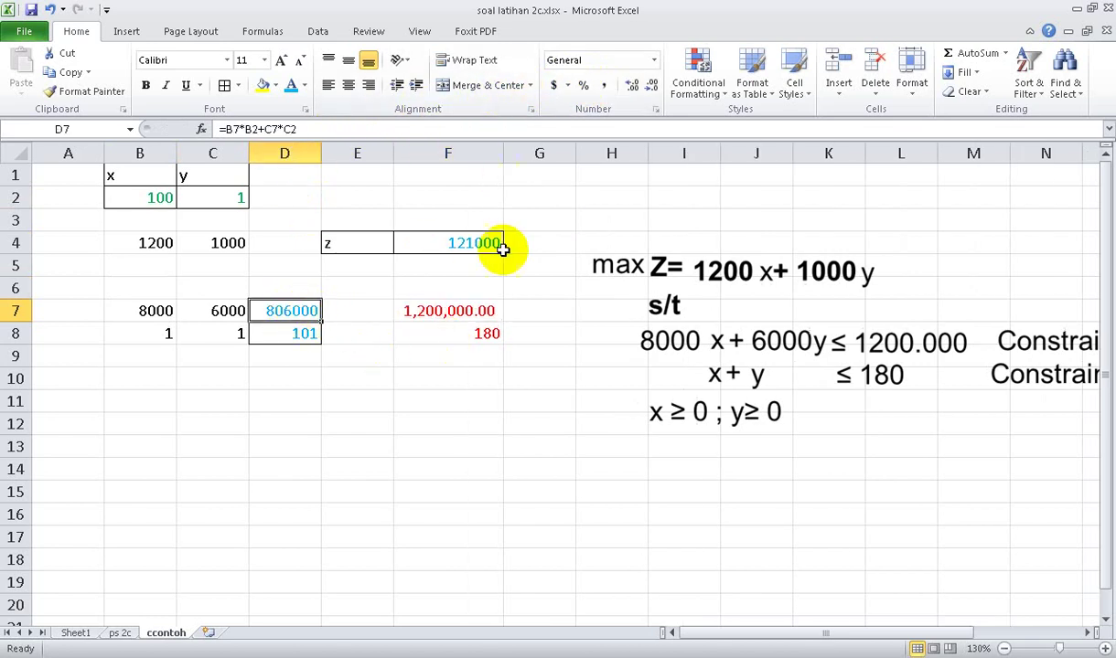
pyautogui.click(459, 308)
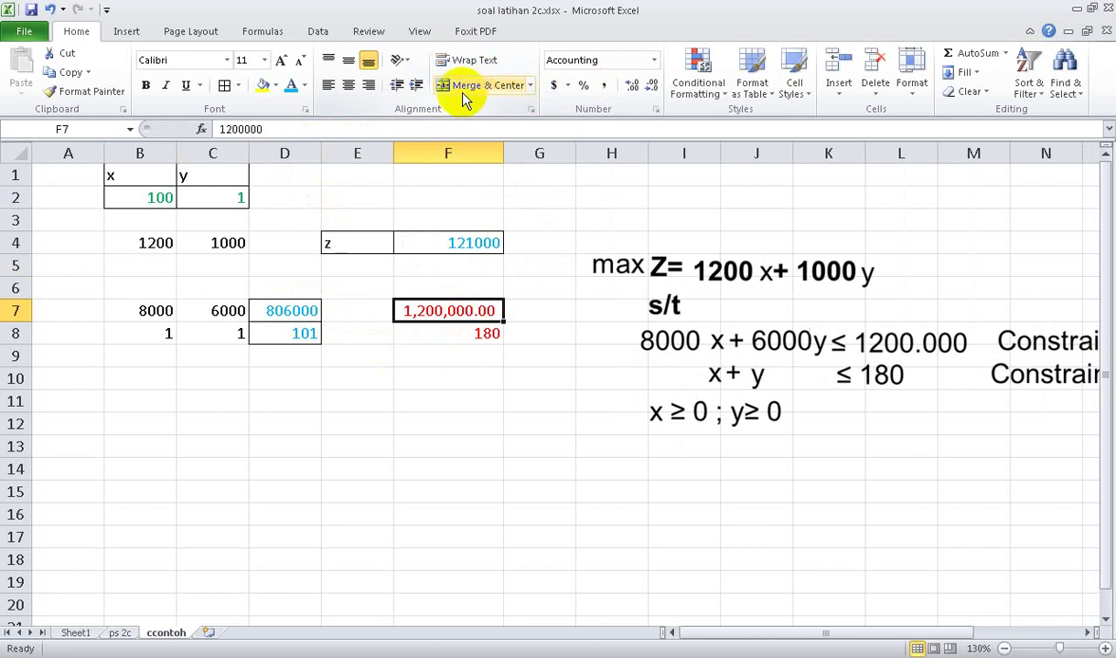
pyautogui.click(413, 87)
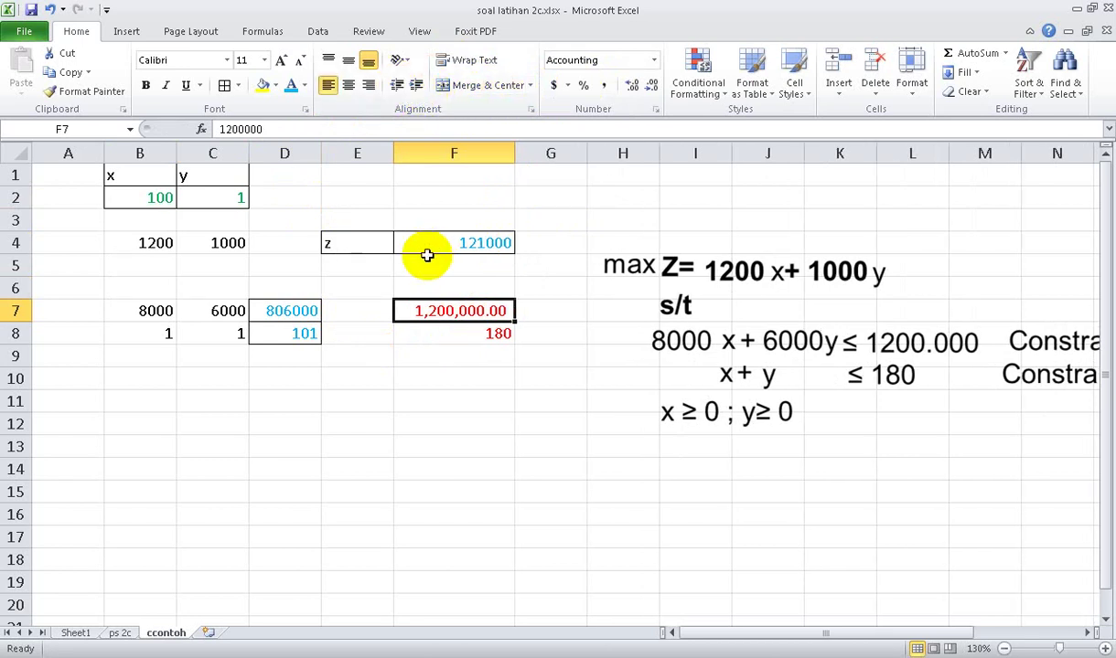
pyautogui.hotkey('ctrl', 'z')
pyautogui.hotkey('ctrl', 'z')
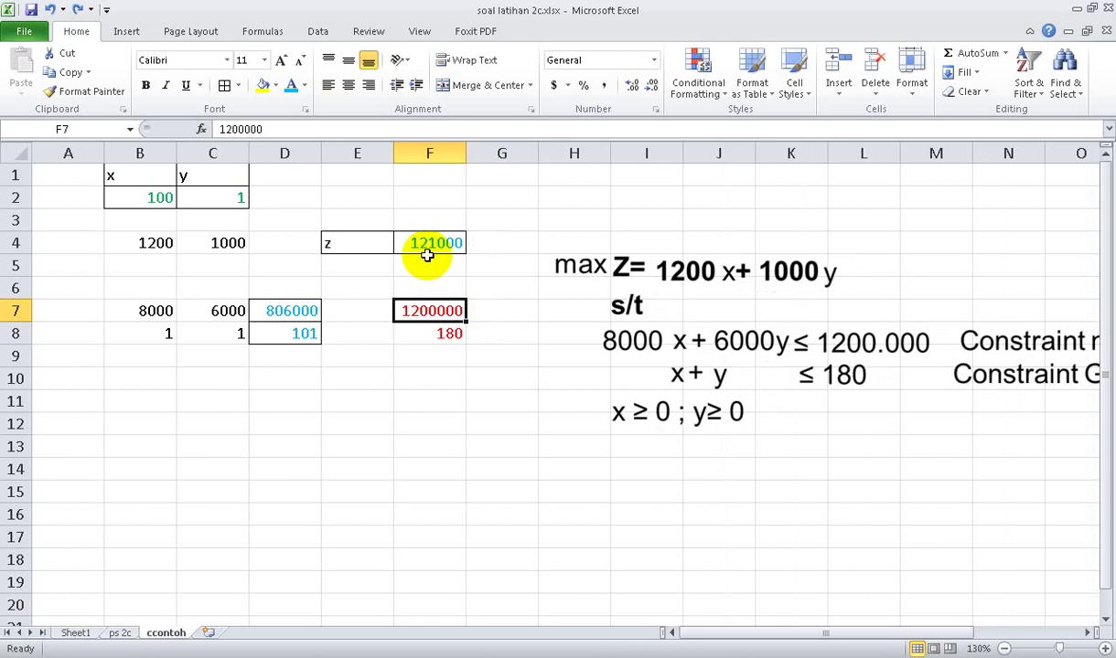
# Examine how the capital formula in D7 draws on the x and y values, and compare it with the limit in F7.
pyautogui.click(356, 354)
pyautogui.click(283, 309)
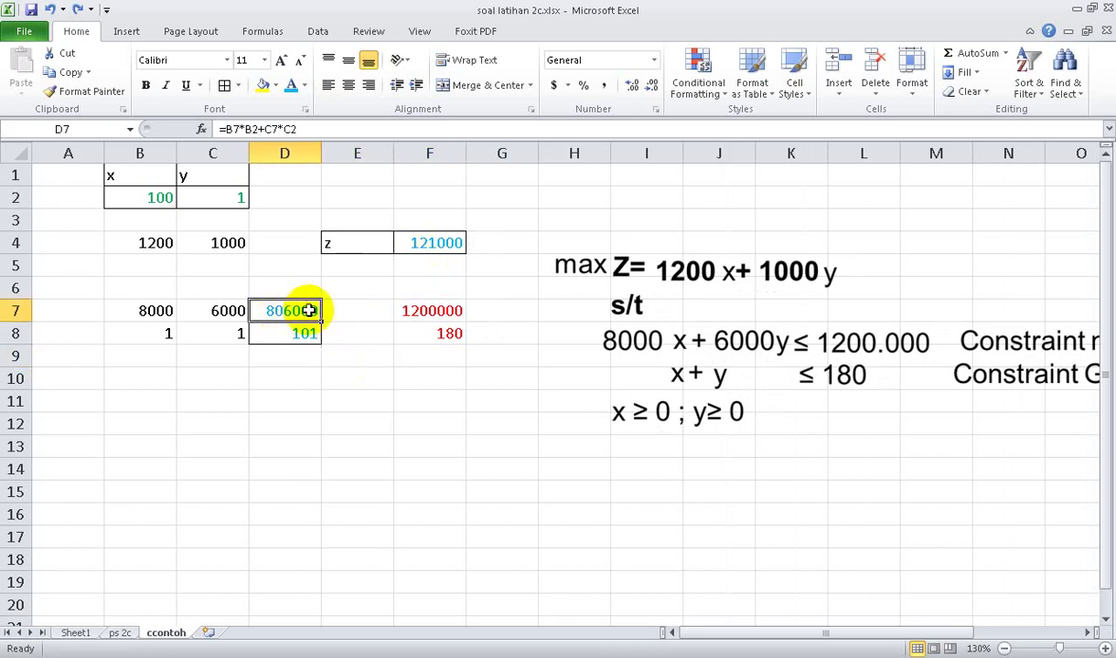
pyautogui.click(160, 197)
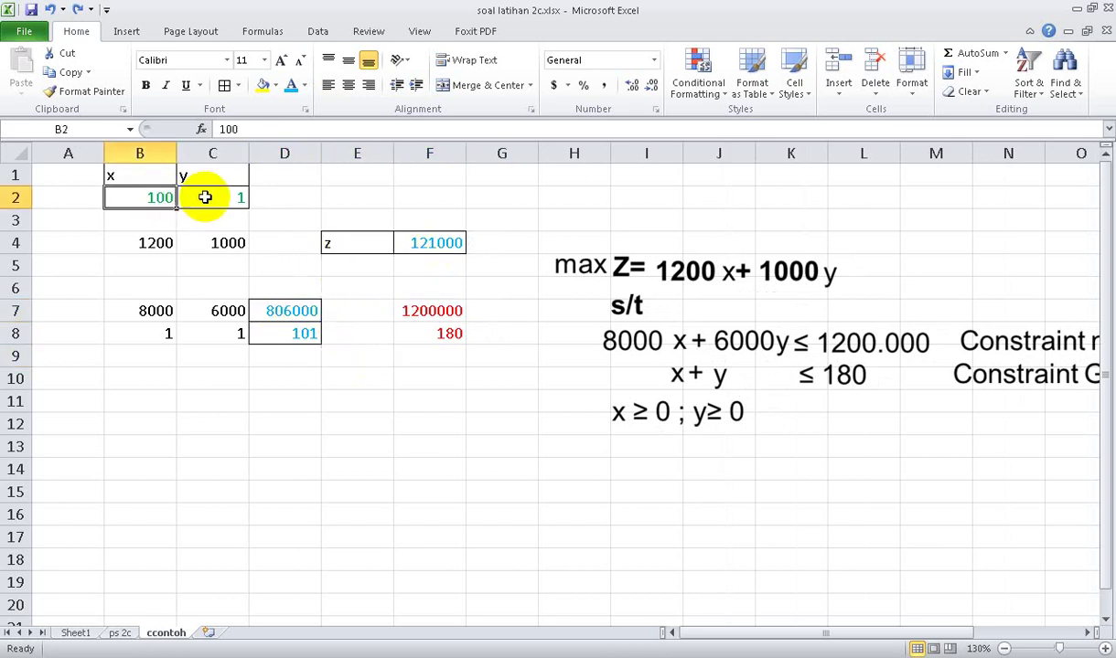
pyautogui.doubleClick(208, 196)
pyautogui.click(283, 309)
pyautogui.doubleClick(284, 309)
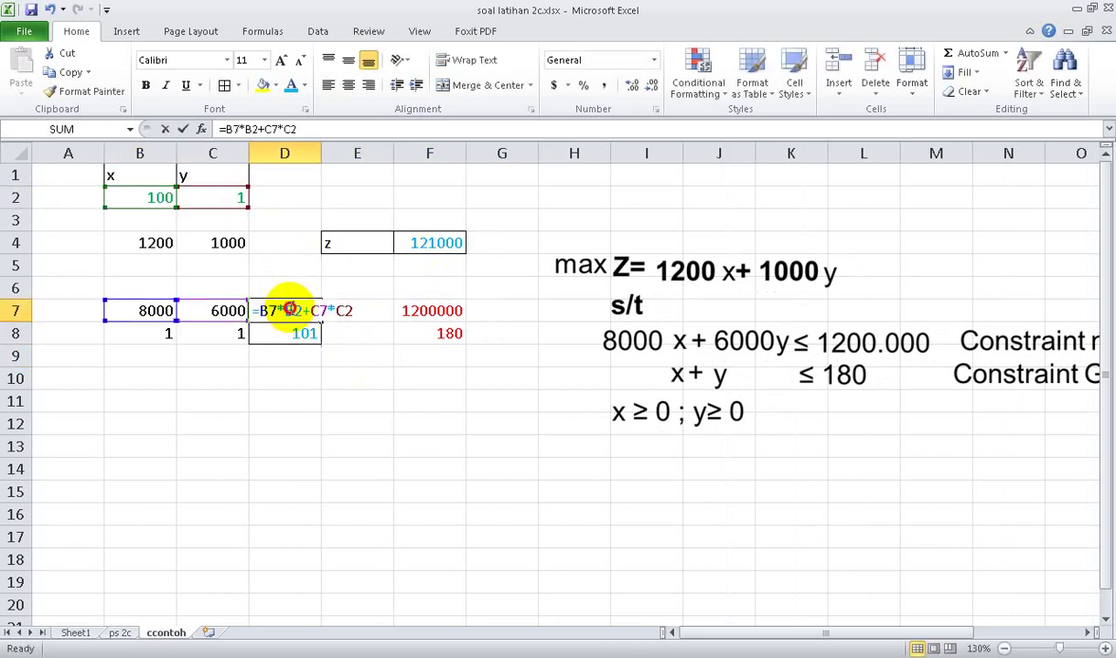
pyautogui.press('Escape')
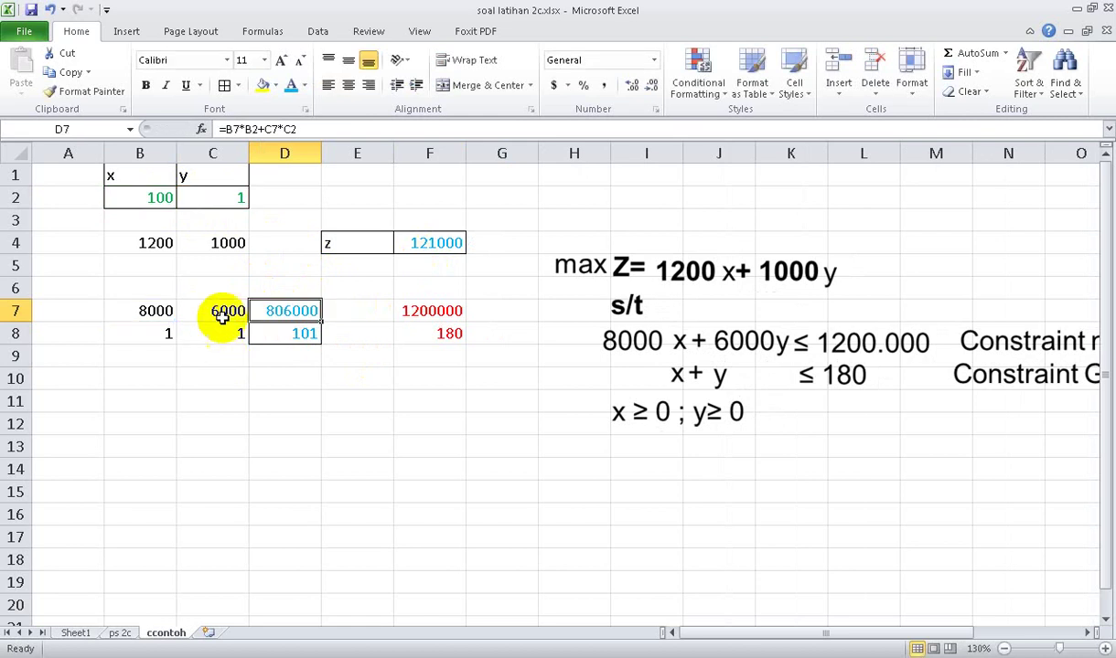
pyautogui.click(420, 311)
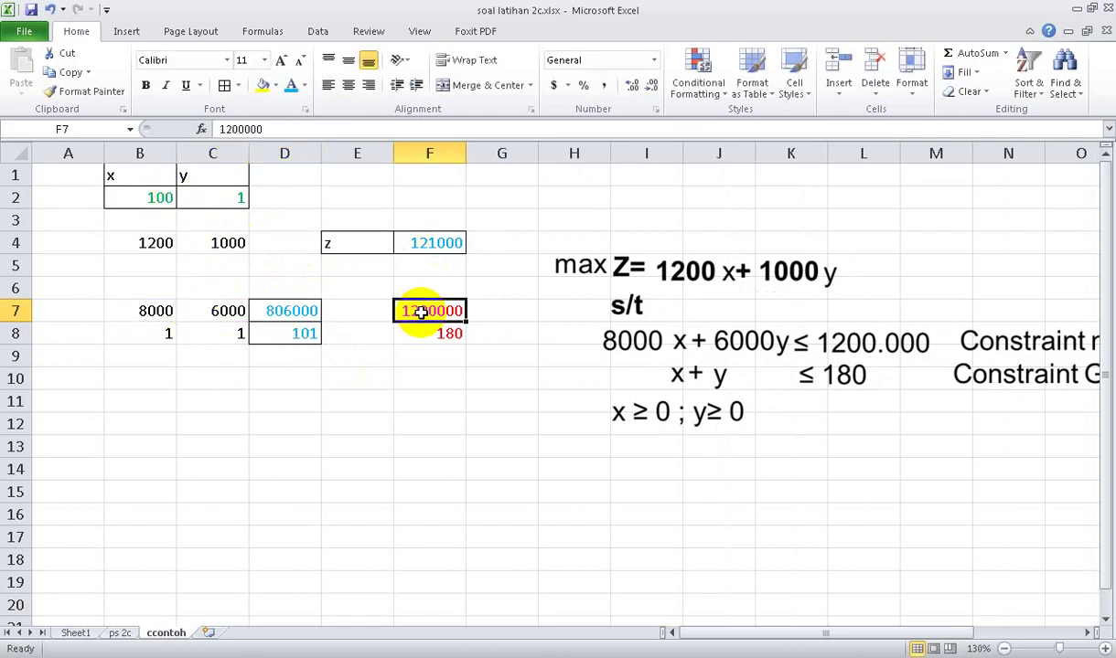
pyautogui.click(296, 304)
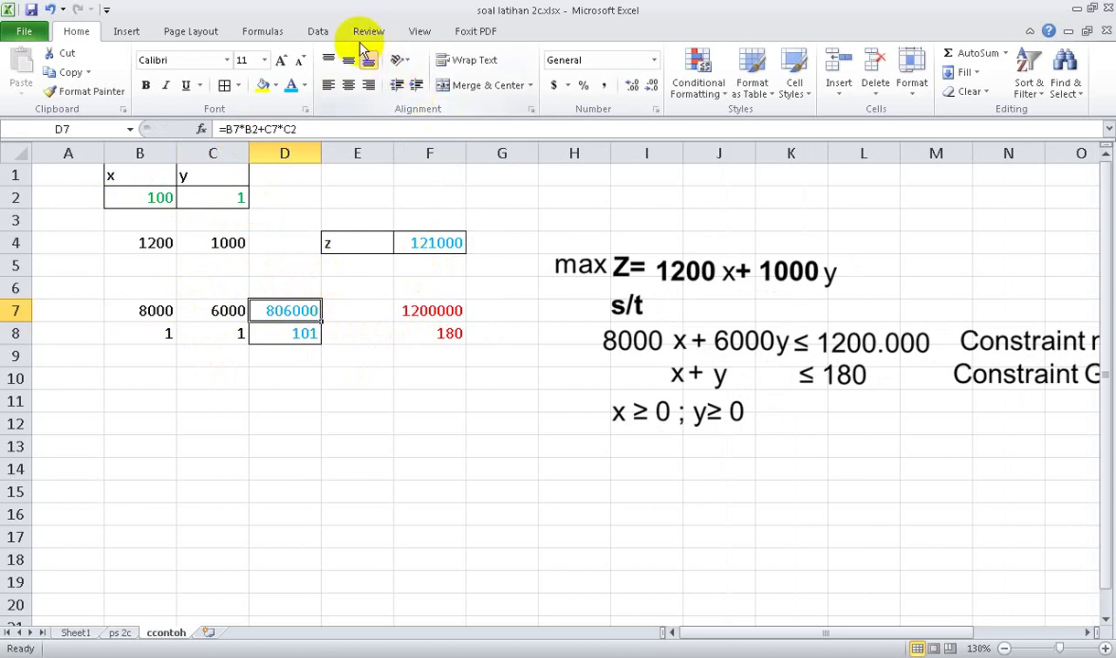
# Open Solver and set the objective to cell F4 with the Max goal.
pyautogui.click(320, 31)
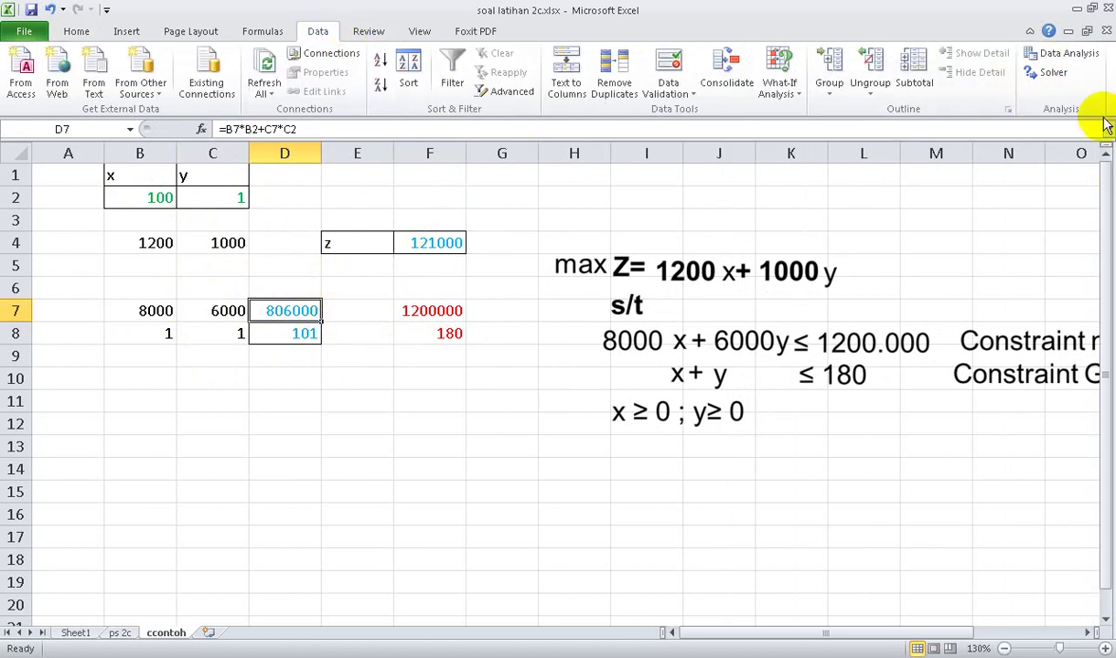
pyautogui.click(1052, 74)
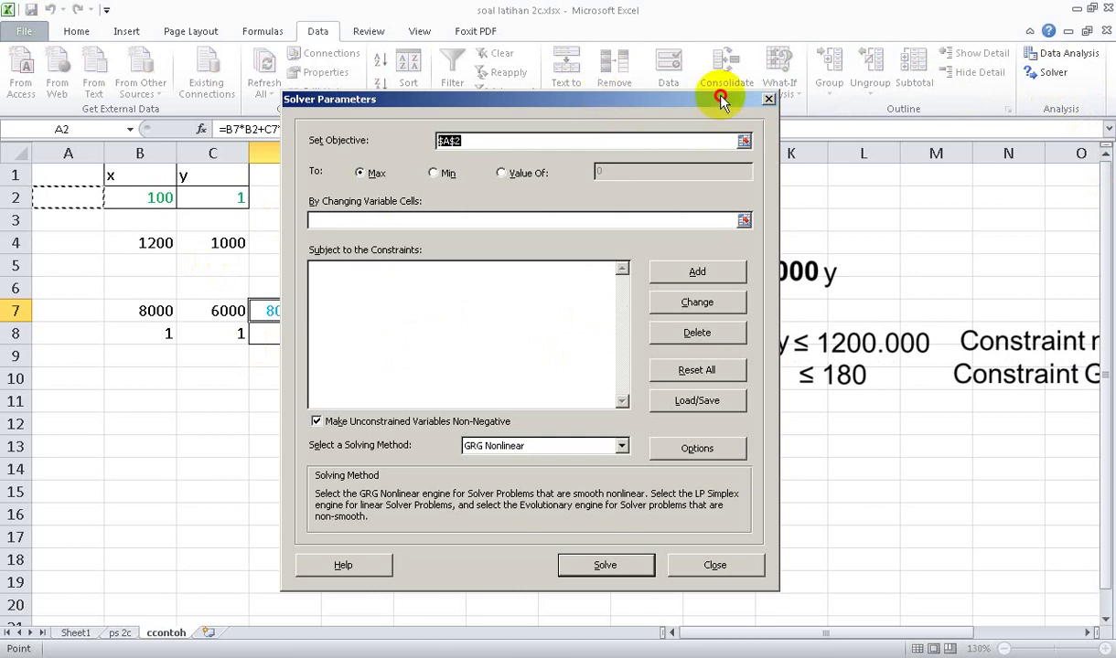
pyautogui.moveTo(720, 99); pyautogui.dragTo(790, 86)
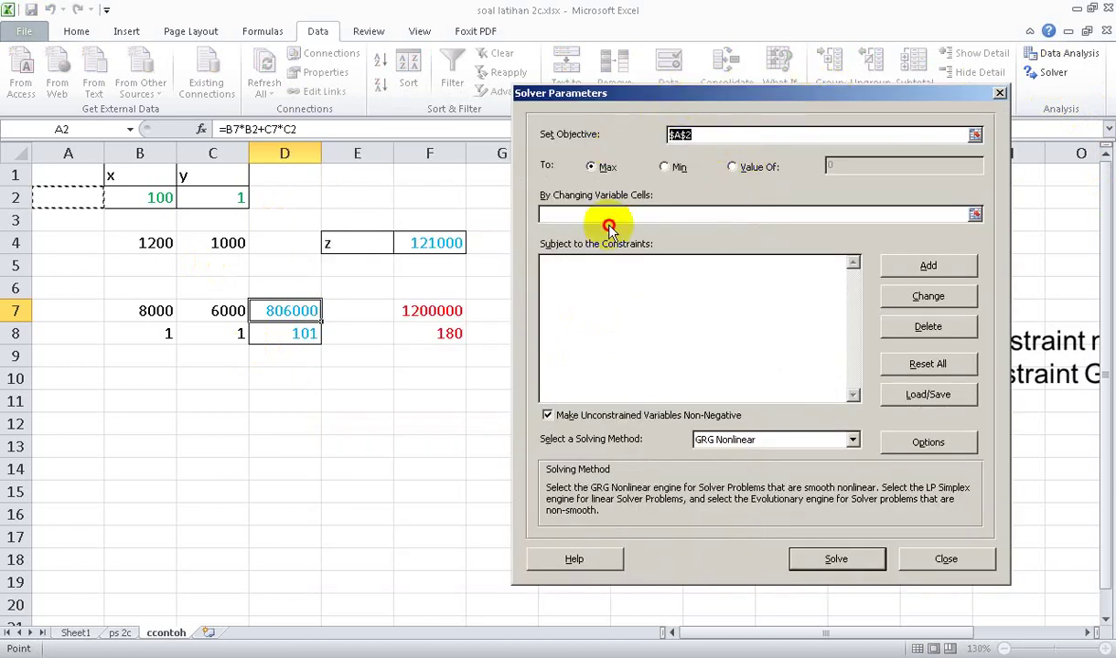
pyautogui.moveTo(706, 93); pyautogui.dragTo(109, 277)
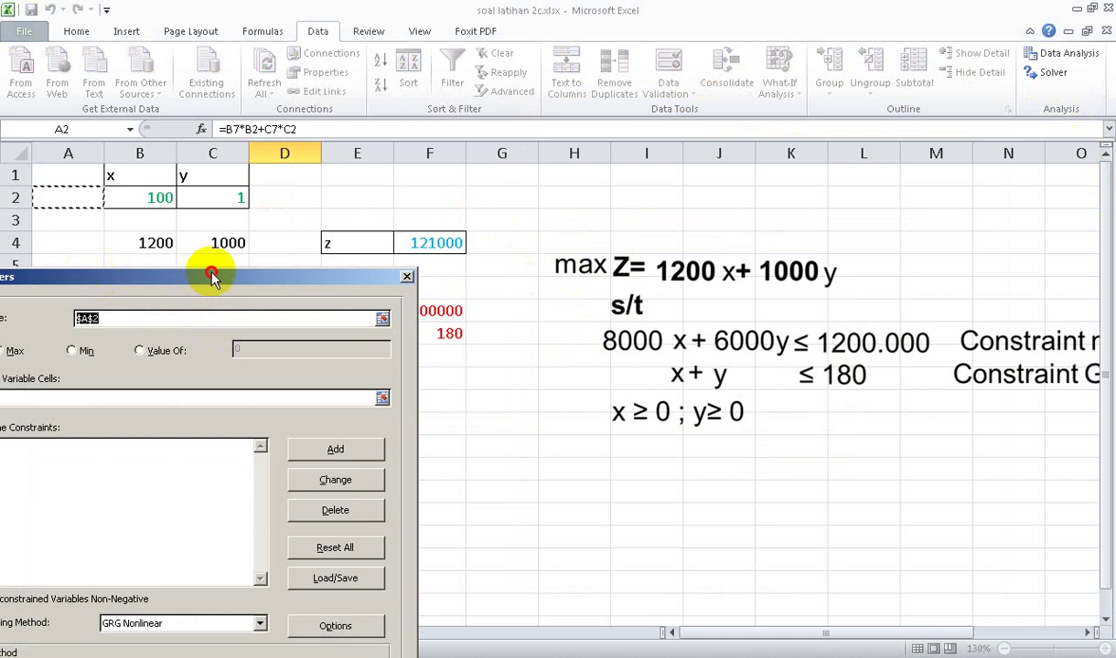
pyautogui.moveTo(211, 274); pyautogui.dragTo(805, 126)
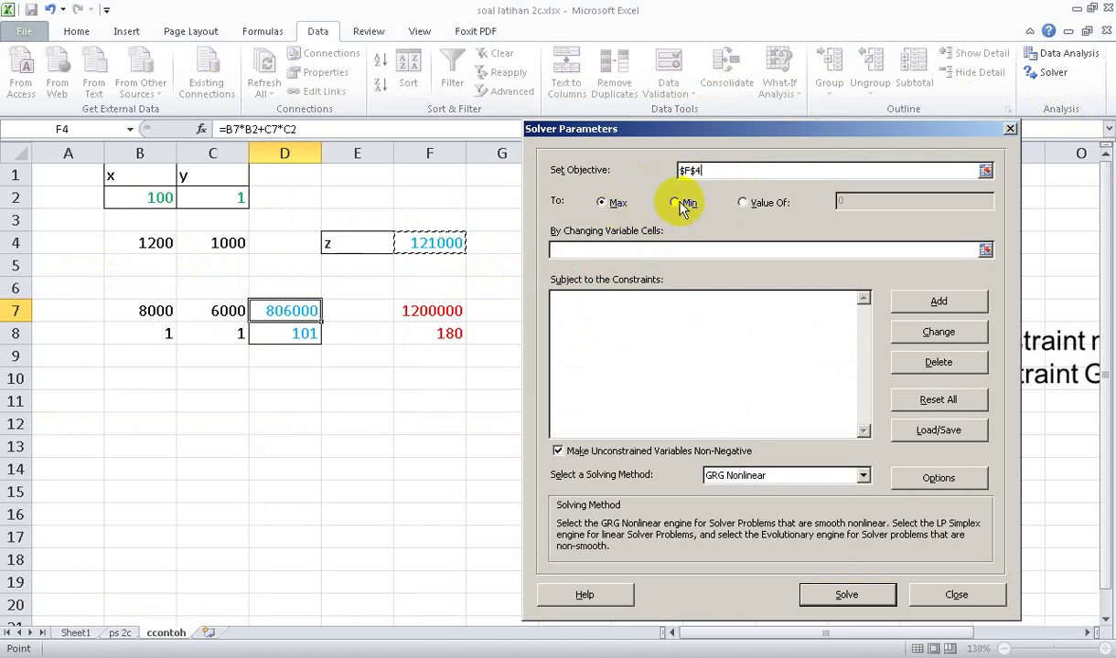
pyautogui.click(743, 202)
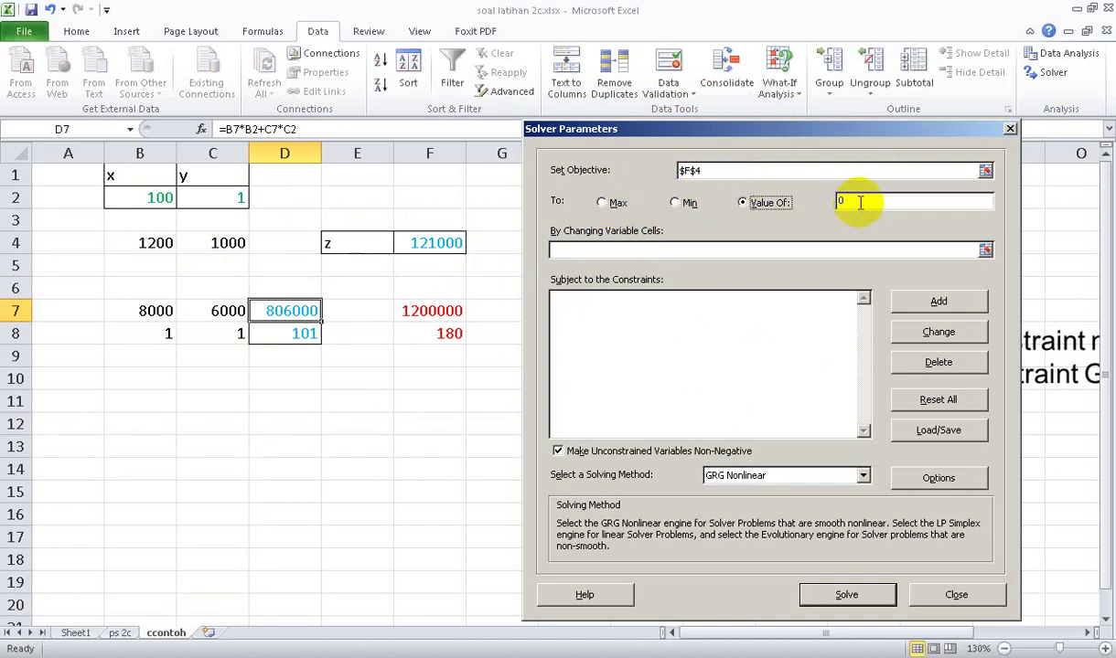
pyautogui.click(604, 202)
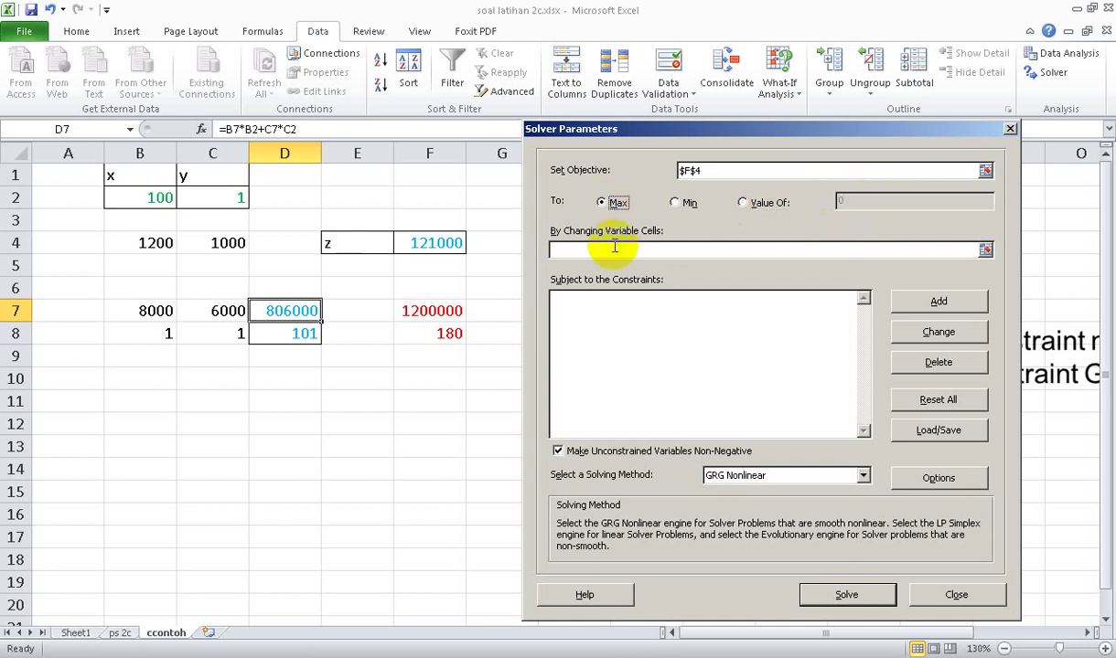
# Set Solver's changing variable cells to the x and y values in B2:C2.
pyautogui.click(642, 250)
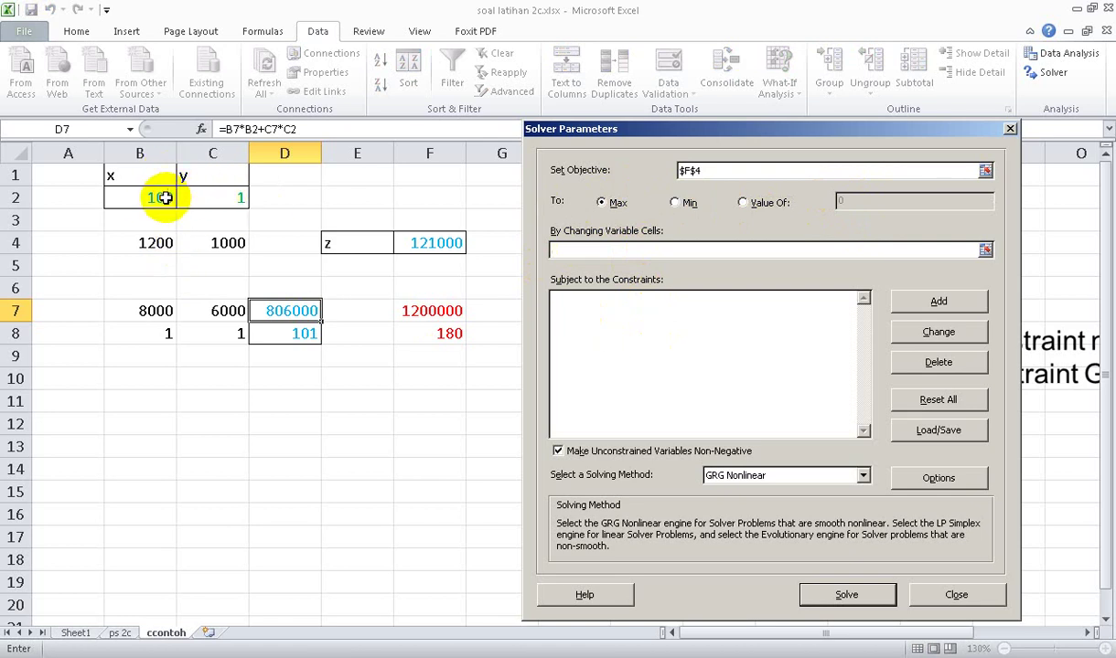
pyautogui.moveTo(160, 196); pyautogui.dragTo(242, 200)
pyautogui.click(826, 338)
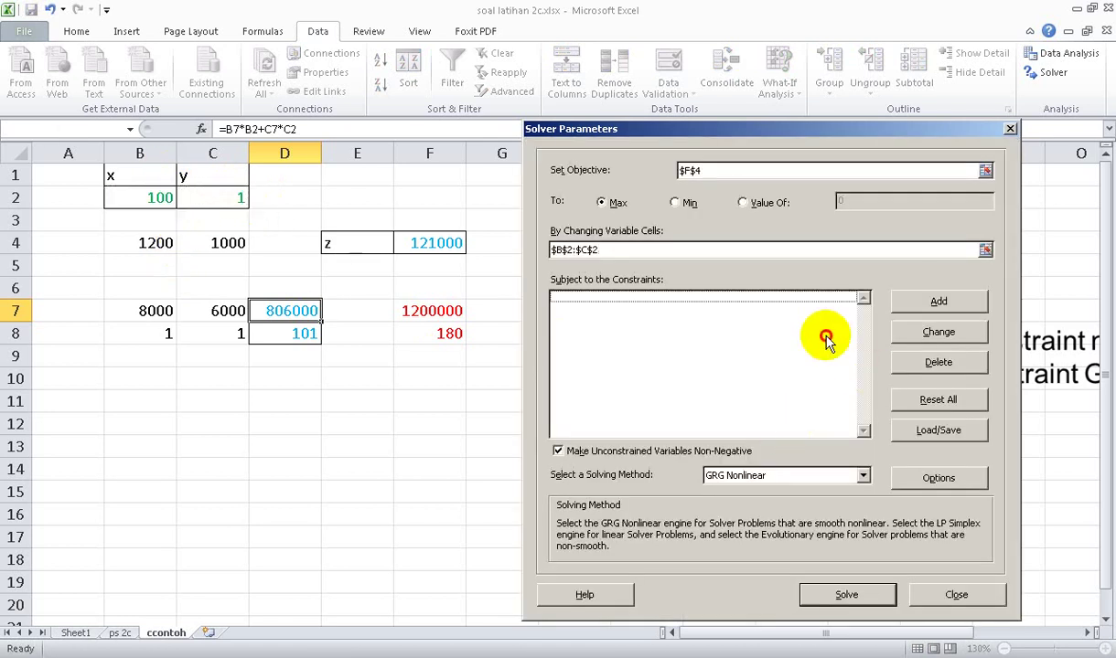
# Add a Solver constraint requiring the capital formula in D7 to be <= the limit in F7.
pyautogui.click(923, 301)
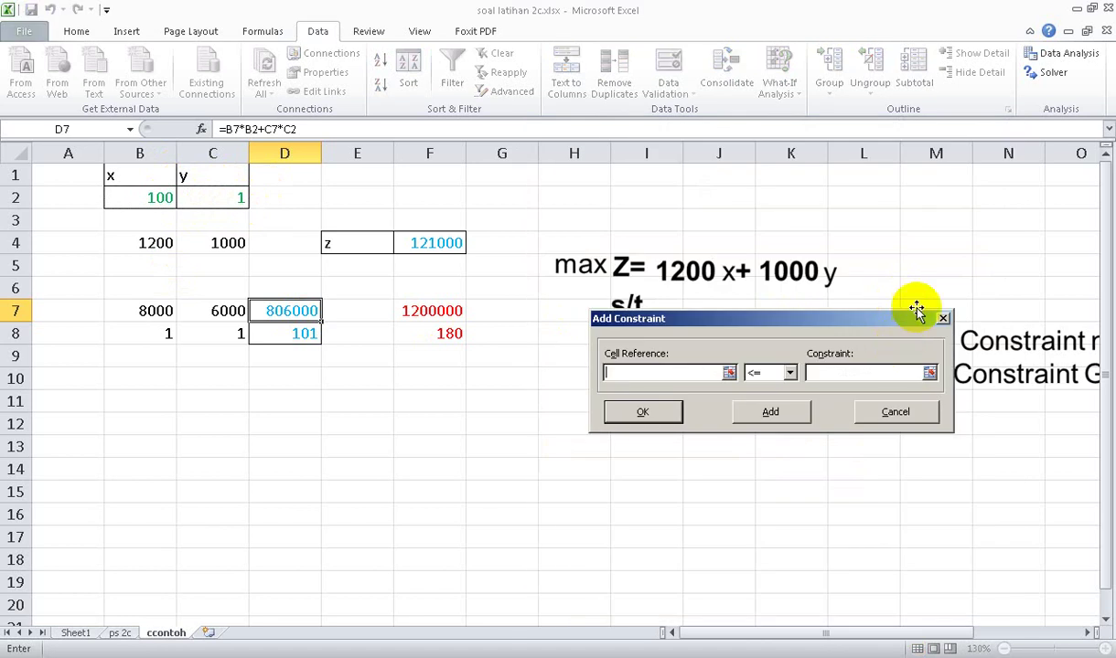
pyautogui.moveTo(695, 317); pyautogui.dragTo(759, 243)
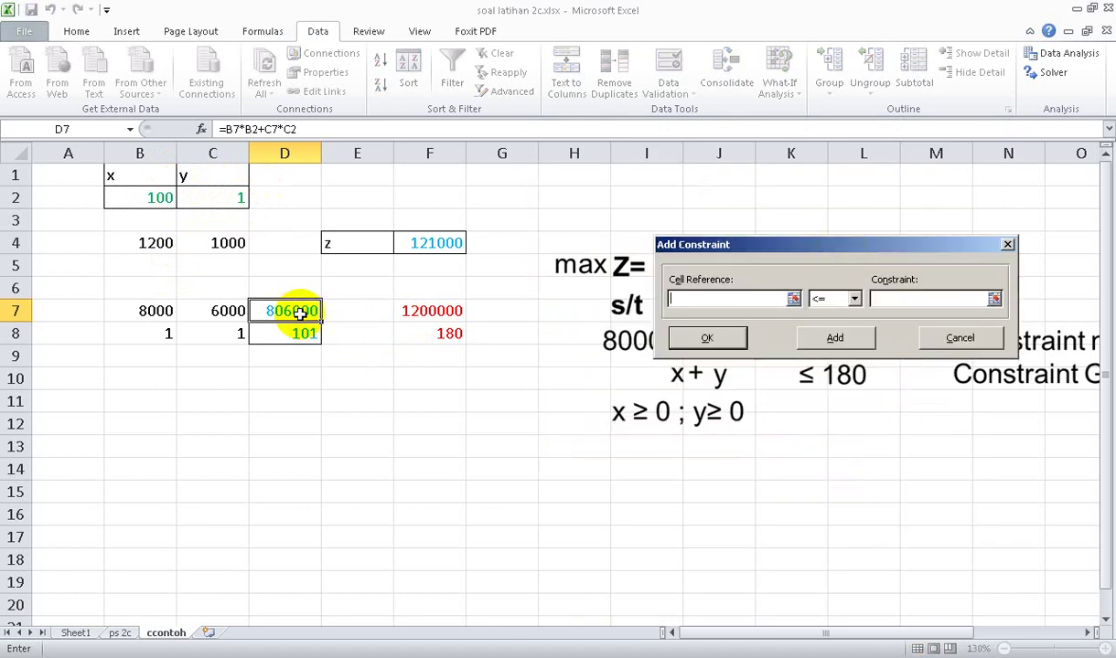
pyautogui.click(853, 299)
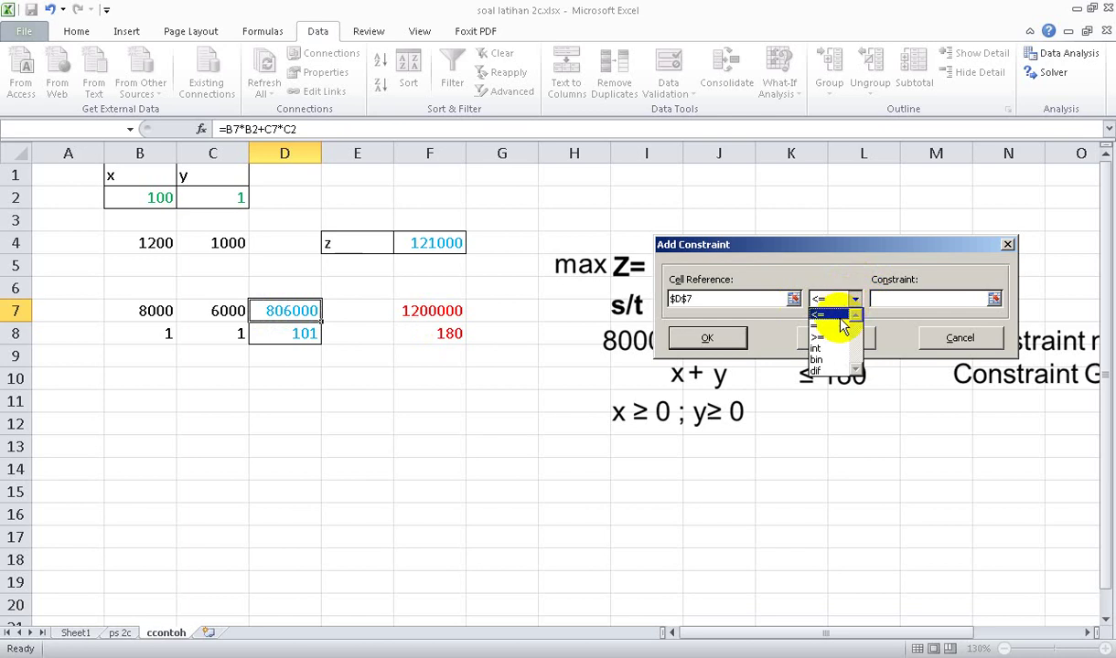
pyautogui.click(835, 315)
pyautogui.click(889, 299)
pyautogui.click(453, 312)
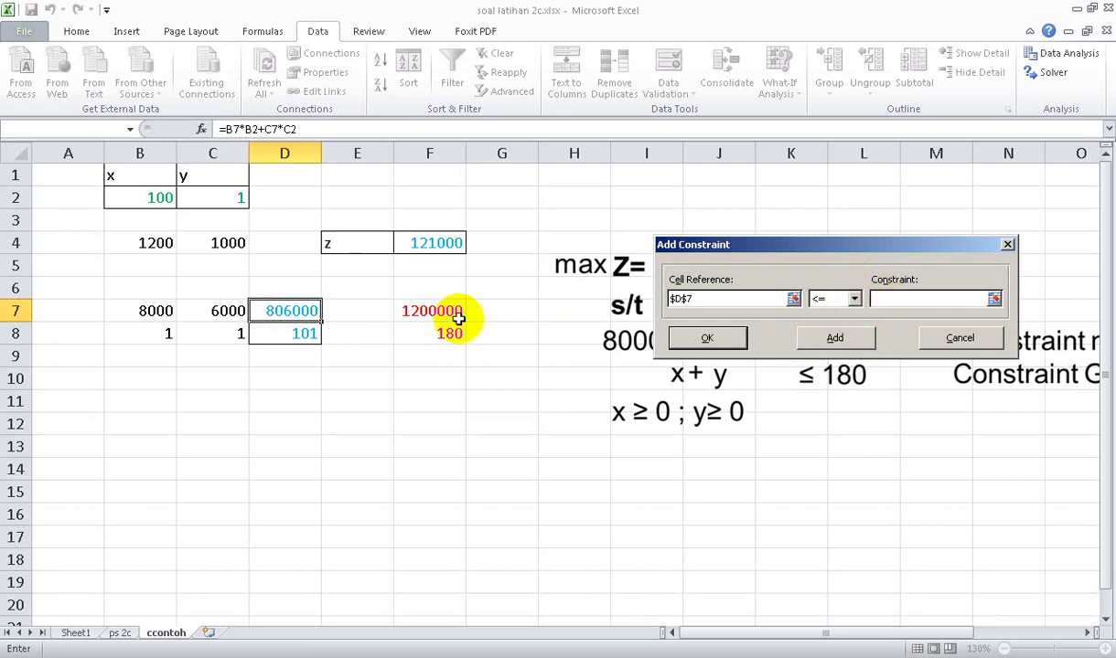
pyautogui.click(707, 338)
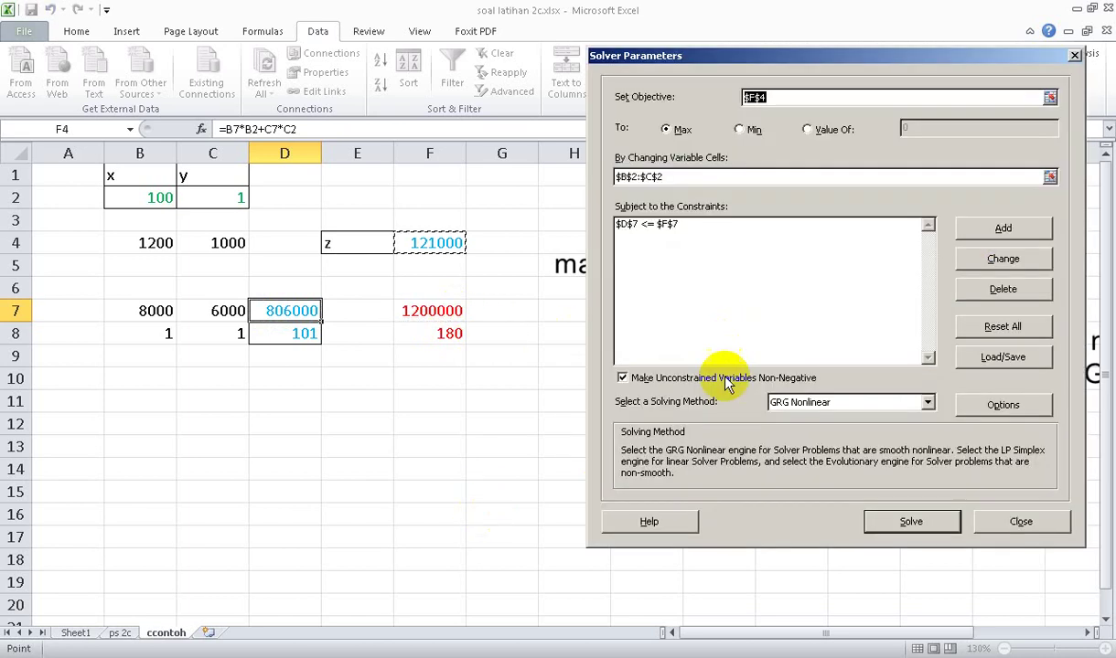
# Add a second Solver constraint requiring the cart total in D8 to be <= the limit in F8.
pyautogui.click(1001, 226)
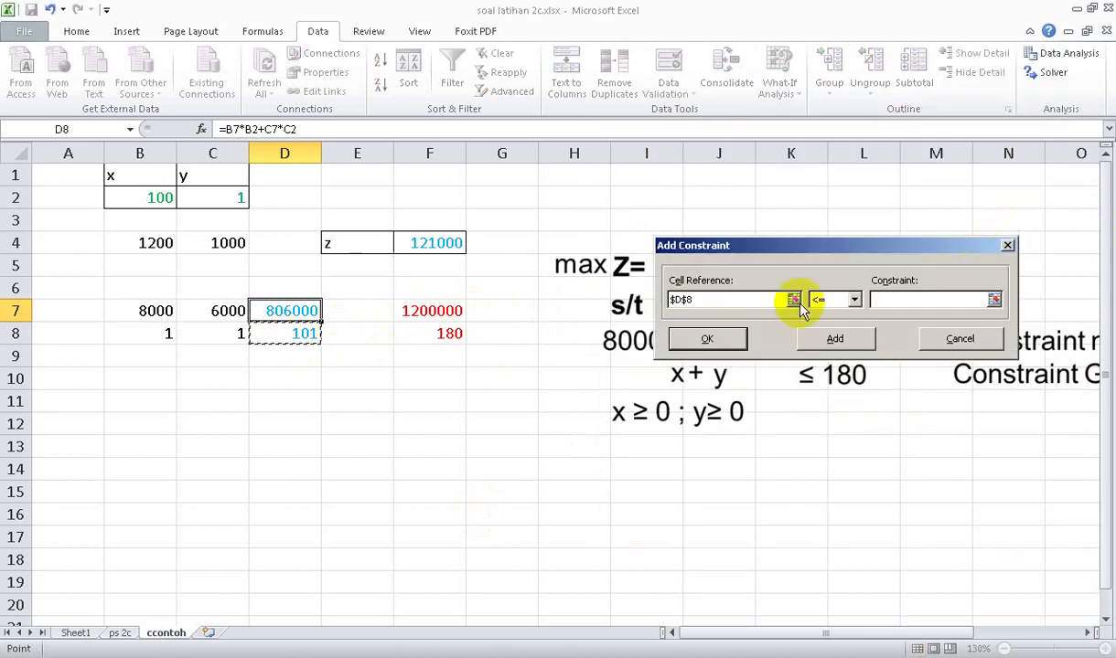
pyautogui.click(882, 300)
pyautogui.click(448, 335)
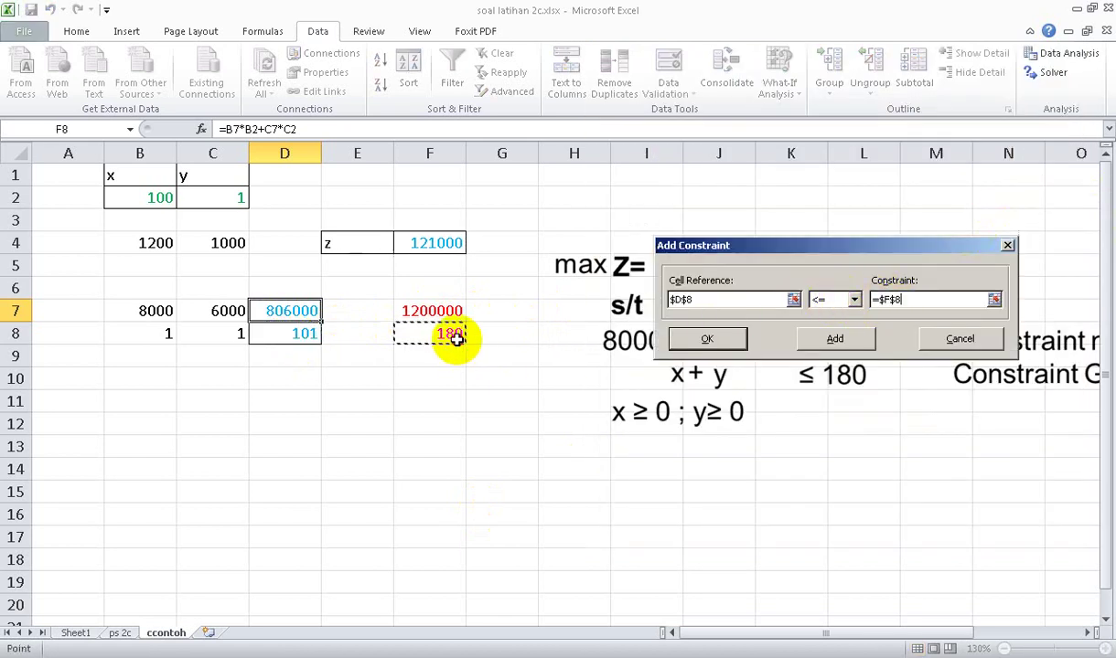
pyautogui.click(728, 338)
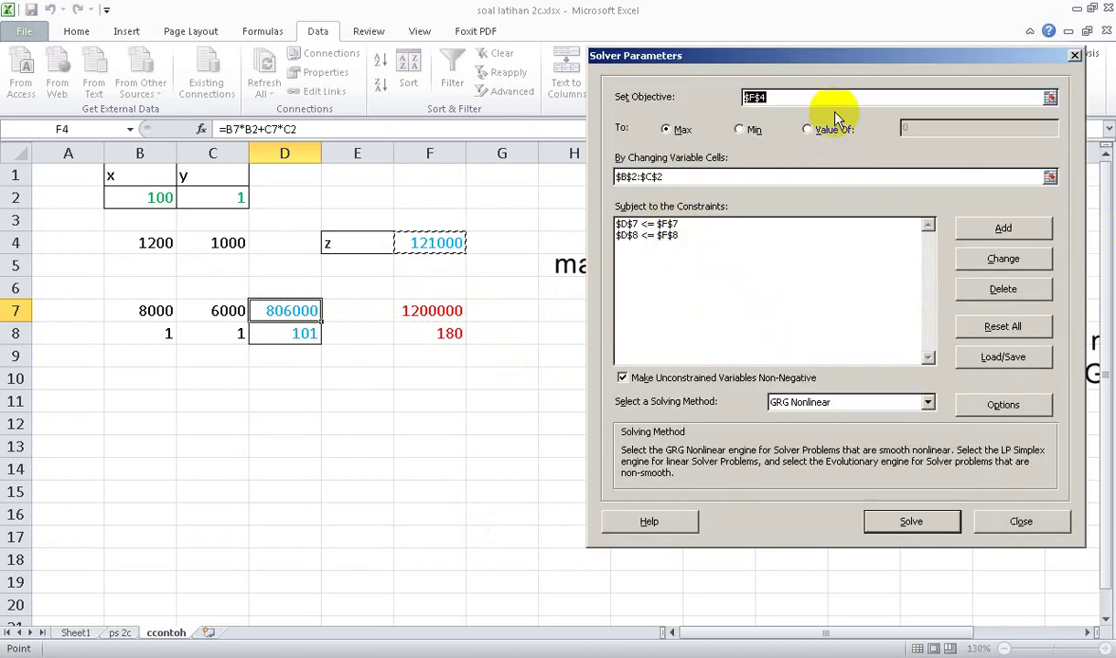
# Add a non-negativity constraint to Solver requiring the x and y cells B2:C2 to be >= 0.
pyautogui.moveTo(839, 76); pyautogui.dragTo(325, 125)
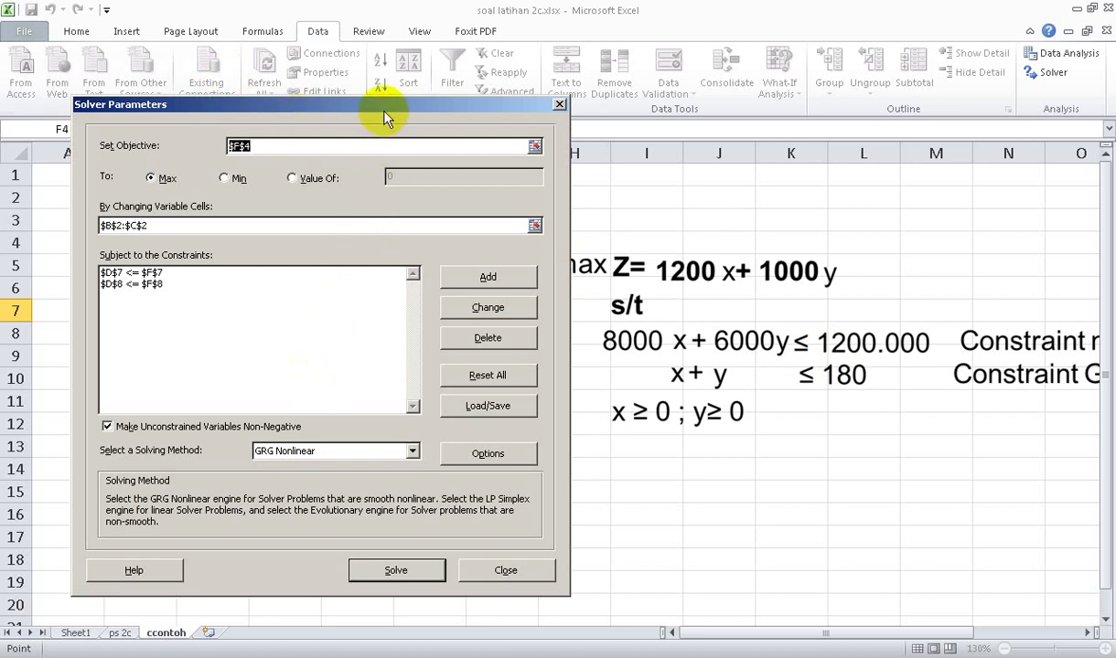
pyautogui.moveTo(384, 117); pyautogui.dragTo(743, 114)
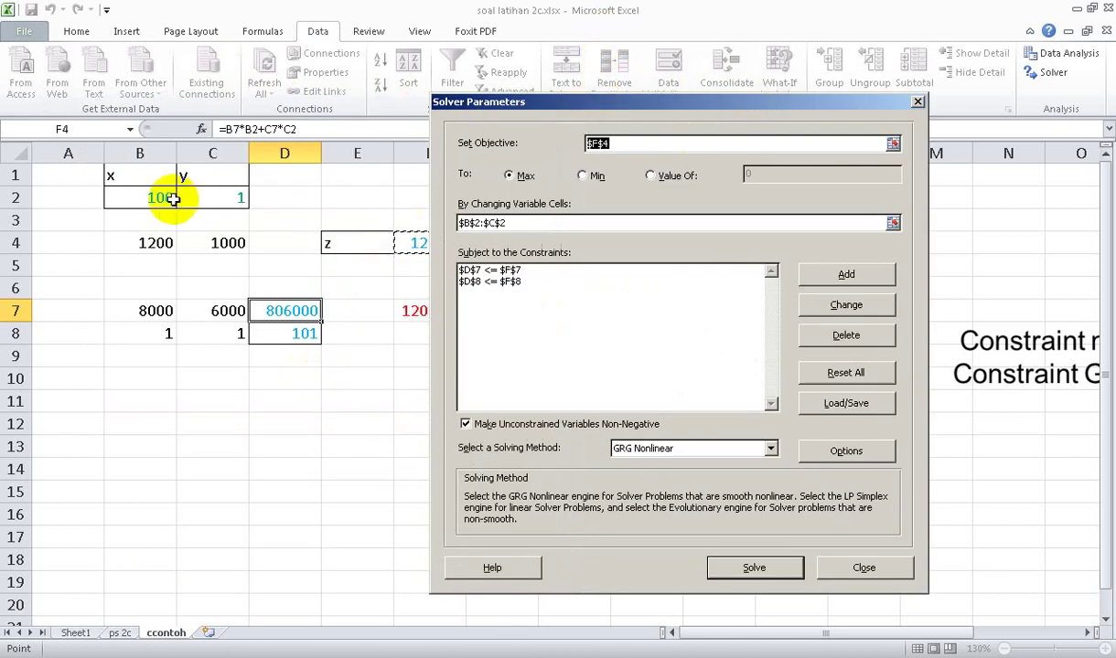
pyautogui.click(847, 275)
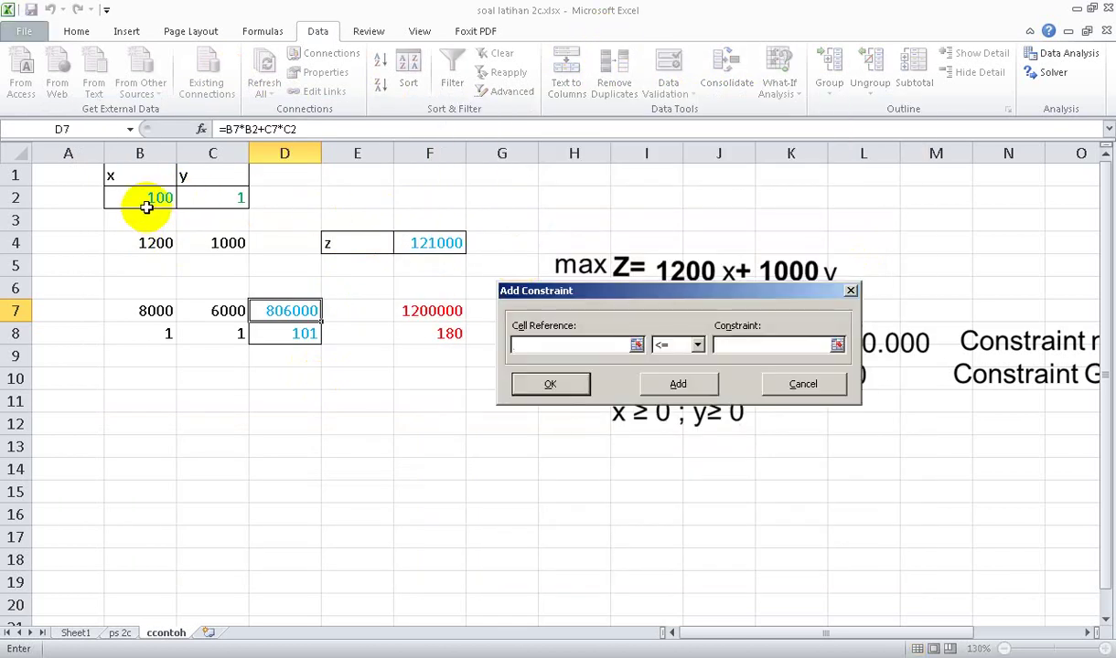
pyautogui.moveTo(149, 199); pyautogui.dragTo(209, 200)
pyautogui.click(734, 344)
pyautogui.click(697, 345)
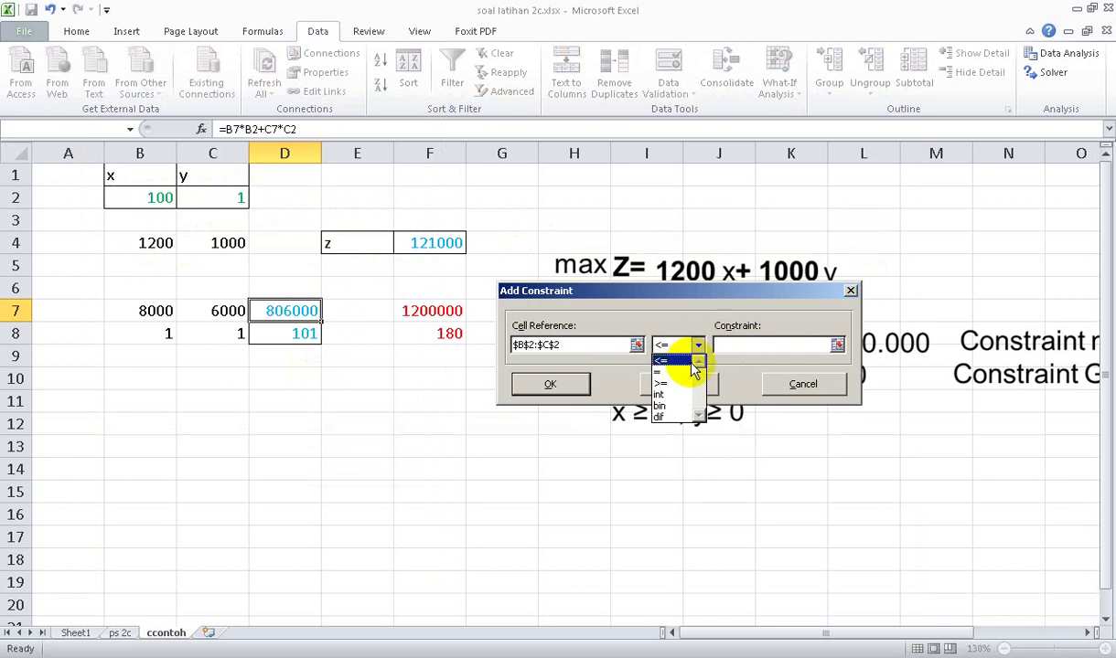
pyautogui.click(663, 382)
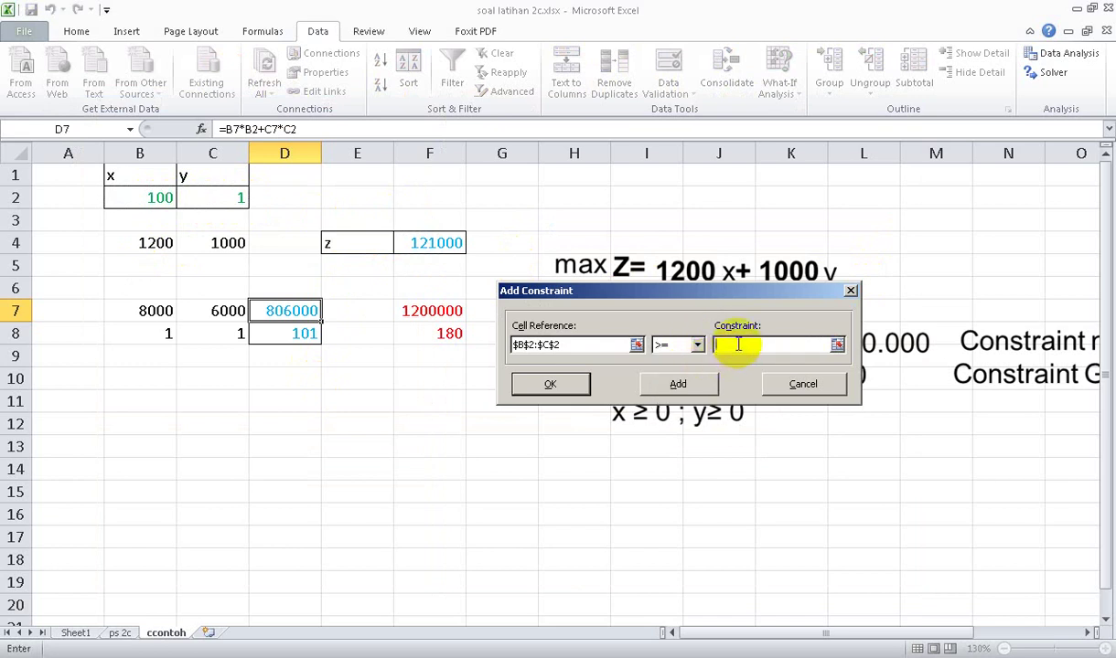
pyautogui.click(552, 384)
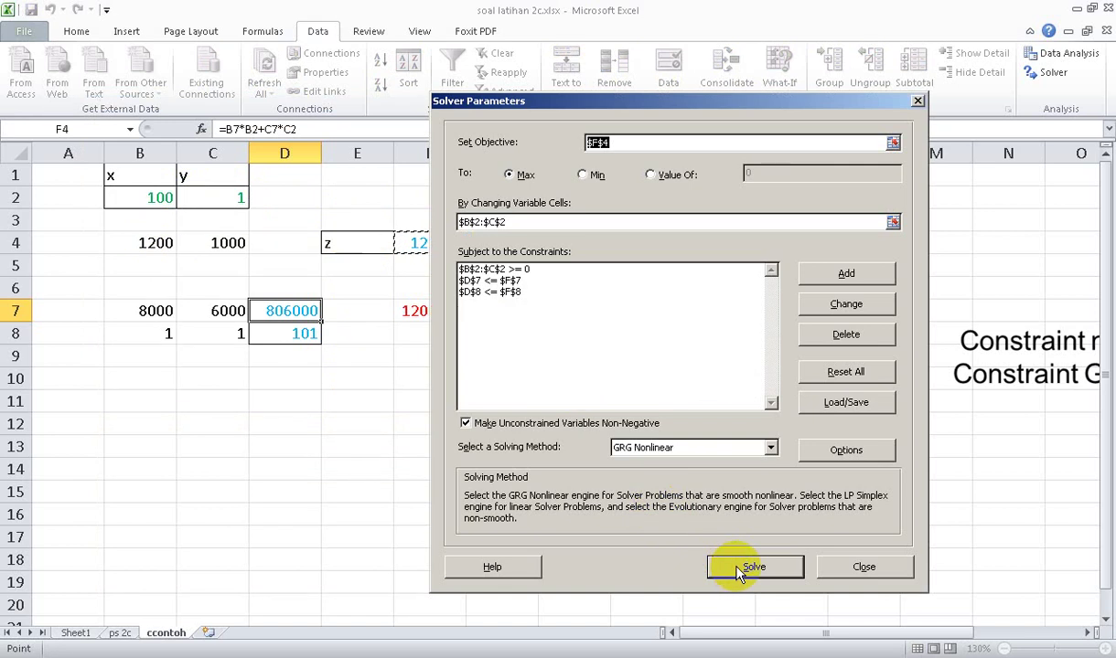
# Solve the model with the GRG Nonlinear method and keep the Solver solution.
pyautogui.click(745, 567)
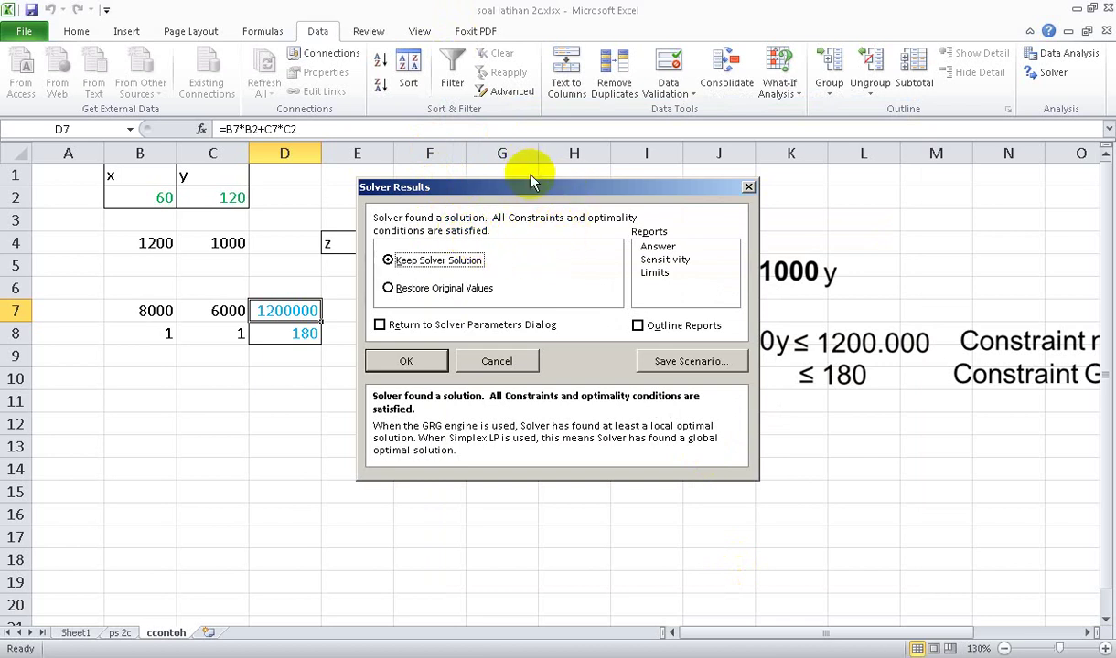
pyautogui.click(475, 211)
pyautogui.moveTo(475, 209); pyautogui.dragTo(910, 201)
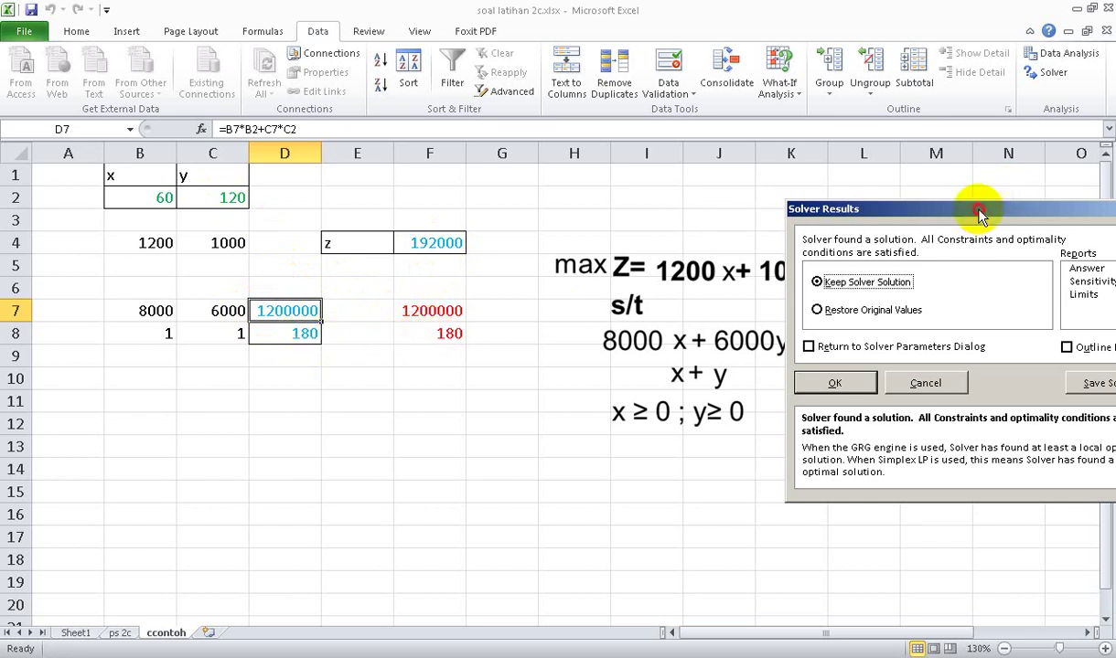
pyautogui.moveTo(979, 213); pyautogui.dragTo(726, 196)
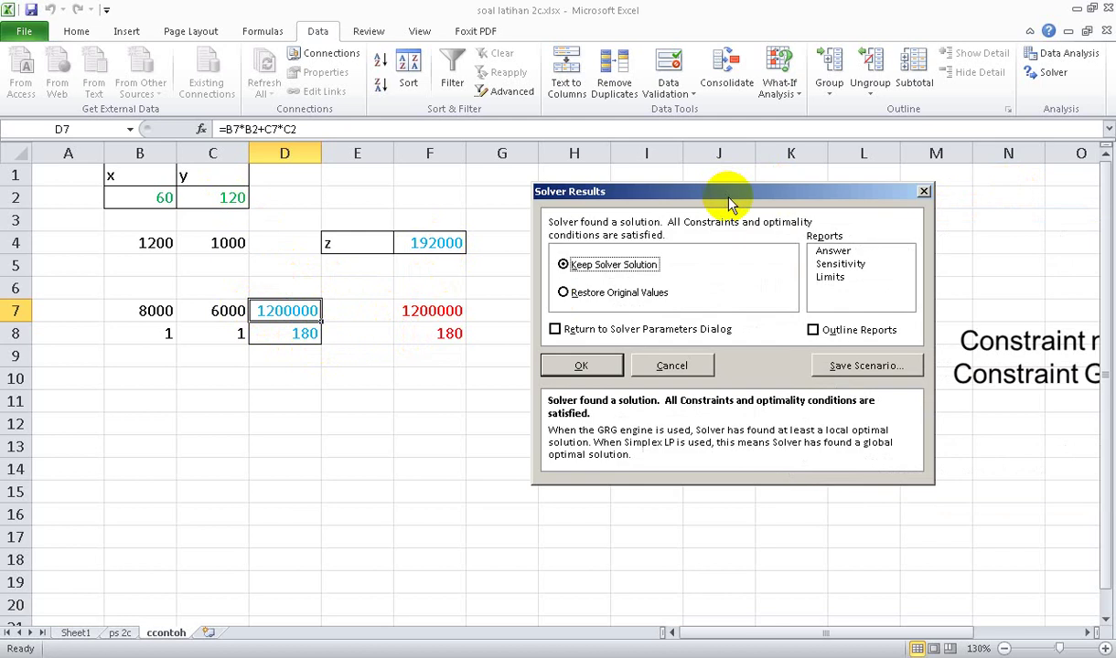
pyautogui.click(611, 366)
# Examine the solved x and y values in B2:C2 against the constraint totals in D7:D8.
pyautogui.moveTo(165, 197); pyautogui.dragTo(211, 197)
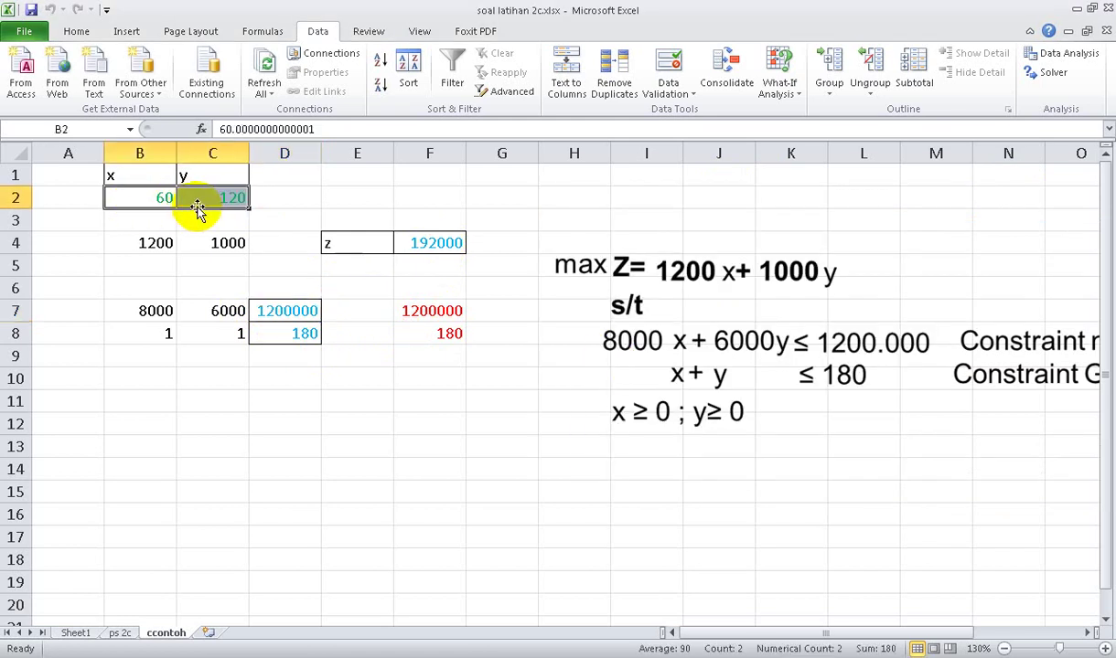
pyautogui.click(326, 316)
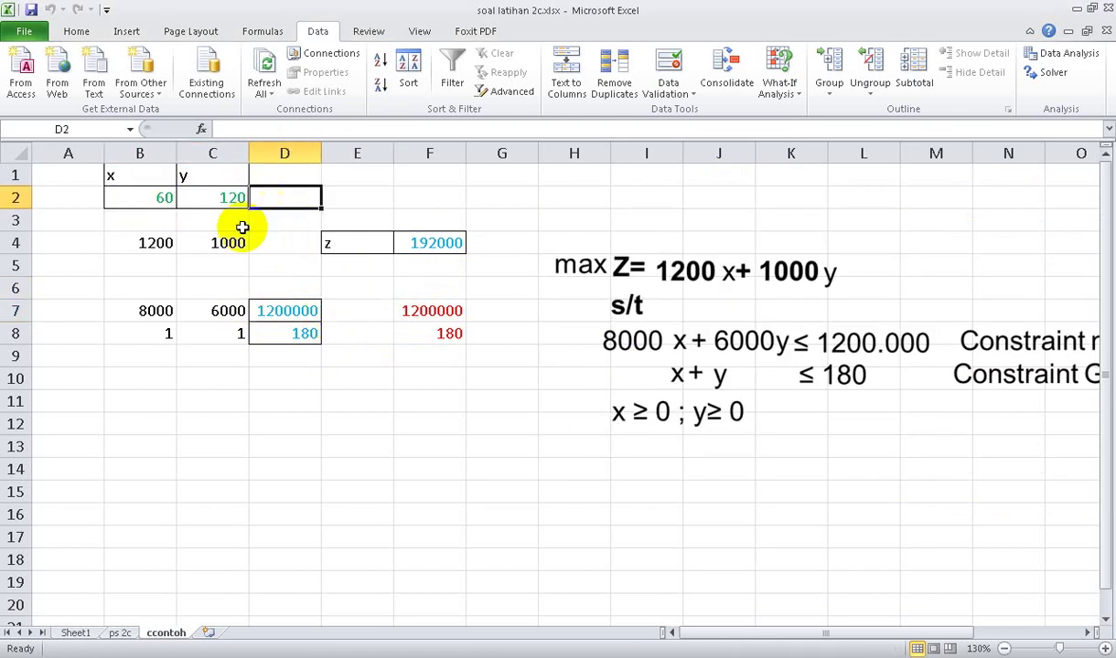
pyautogui.click(133, 195)
pyautogui.moveTo(133, 195); pyautogui.dragTo(192, 204)
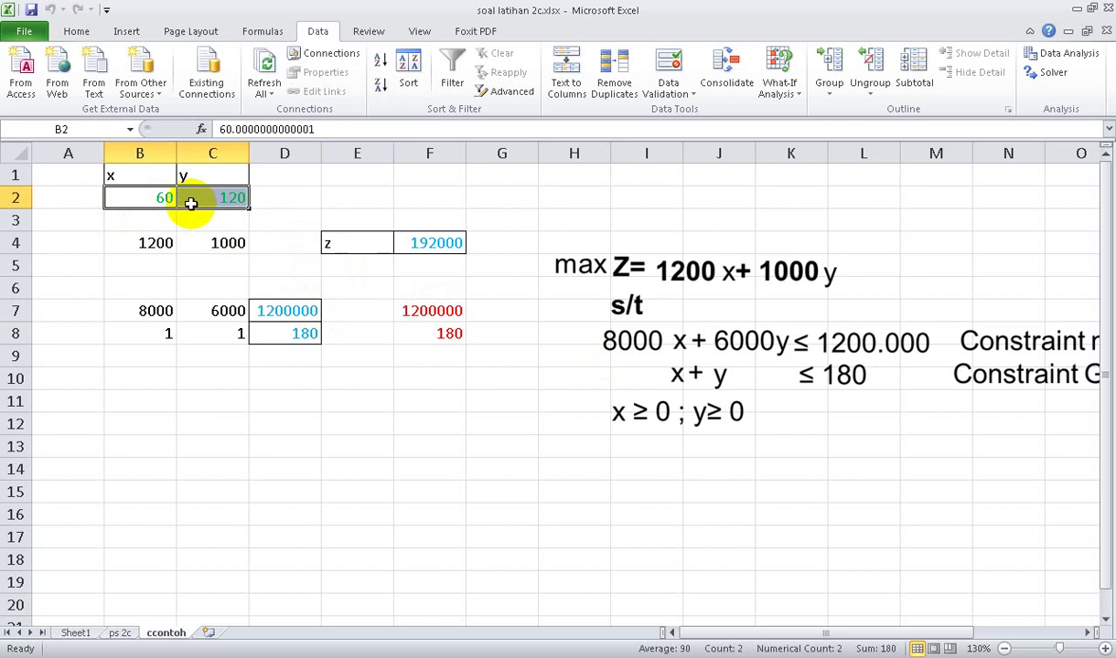